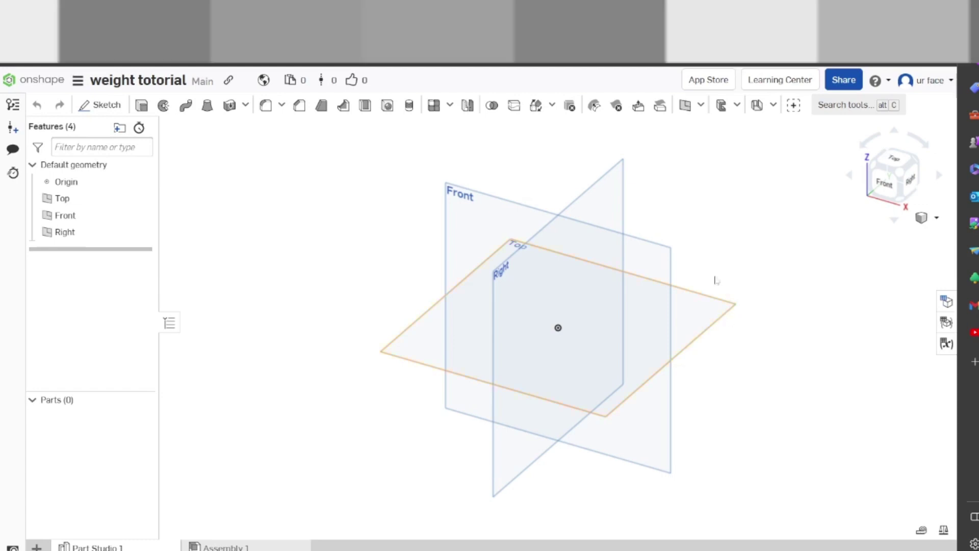
Start a sketch on the Top plane and hide the default planes
{"action": "left_click", "coordinate": [716, 305]}
{"action": "left_click", "coordinate": [100, 105]}
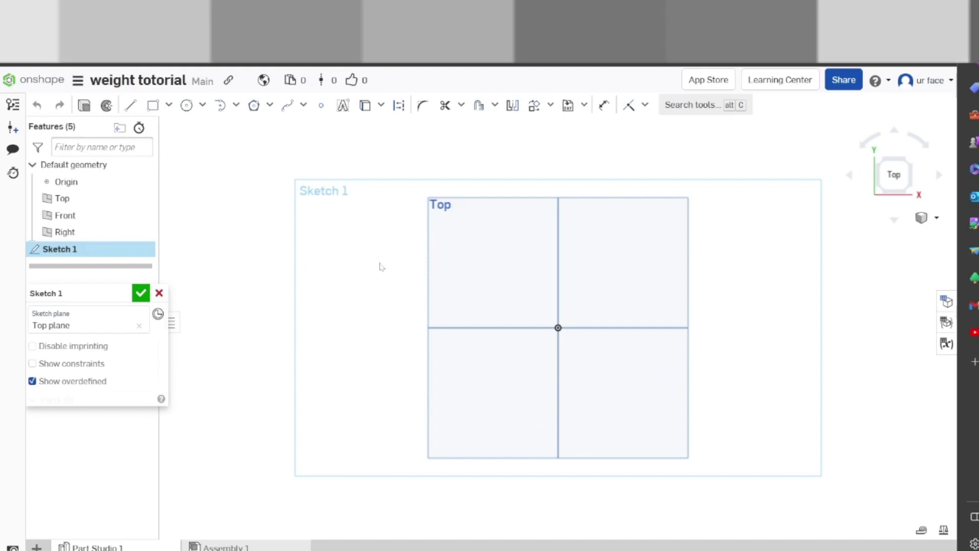
{"action": "key", "text": "p"}
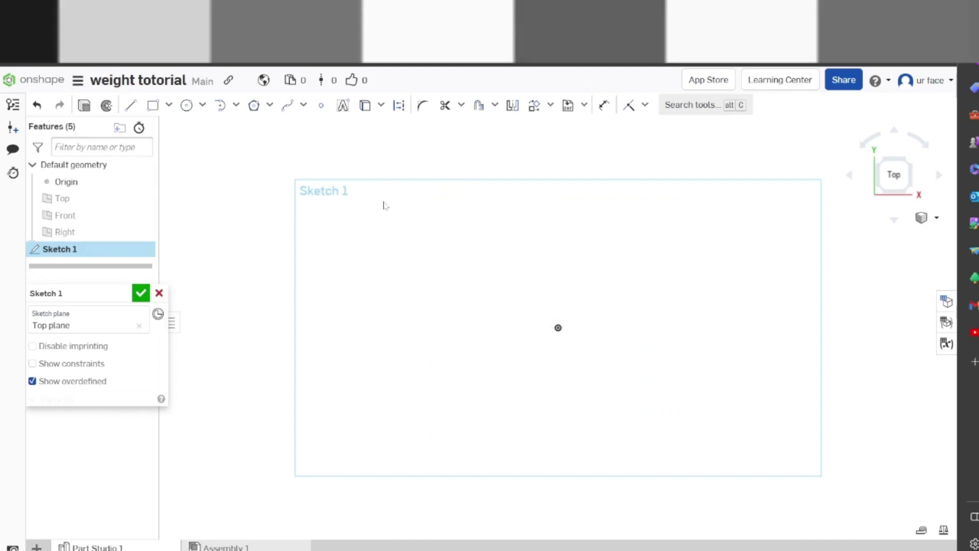
Sketch a six-sided polygon centred on the origin, about 61 mm across its flats, with its corners outside the construction circle
{"action": "left_click", "coordinate": [254, 105]}
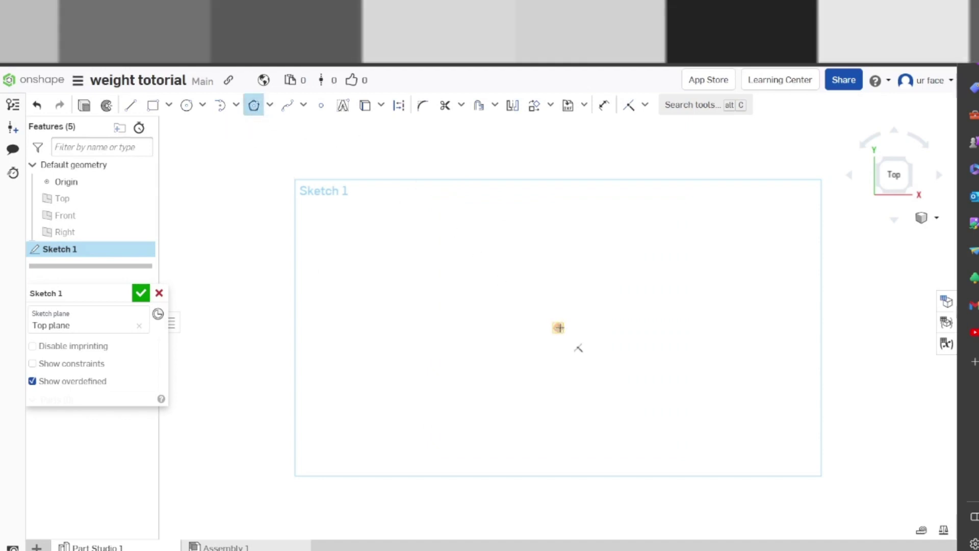
{"action": "left_click", "coordinate": [558, 327]}
{"action": "left_click", "coordinate": [611, 328]}
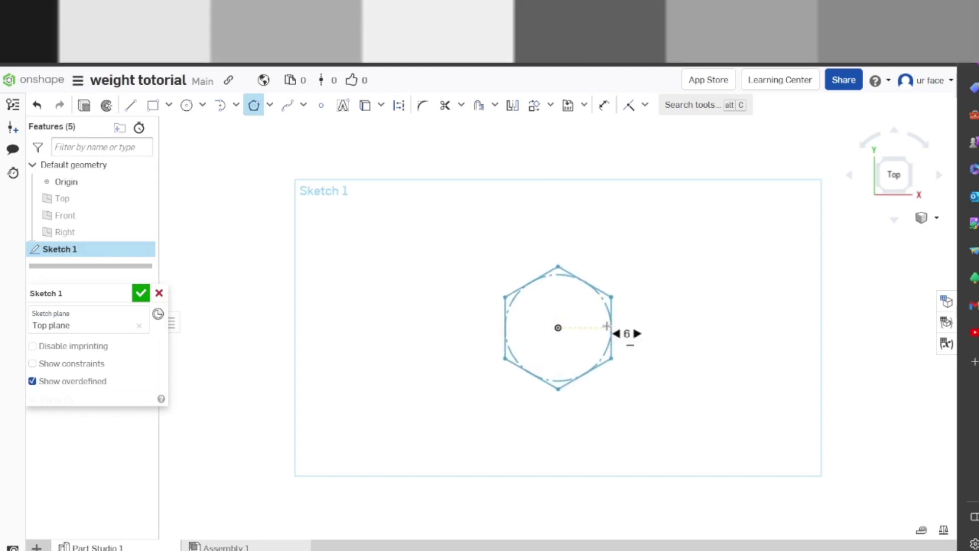
{"action": "key", "text": "Down"}
{"action": "key", "text": "Up"}
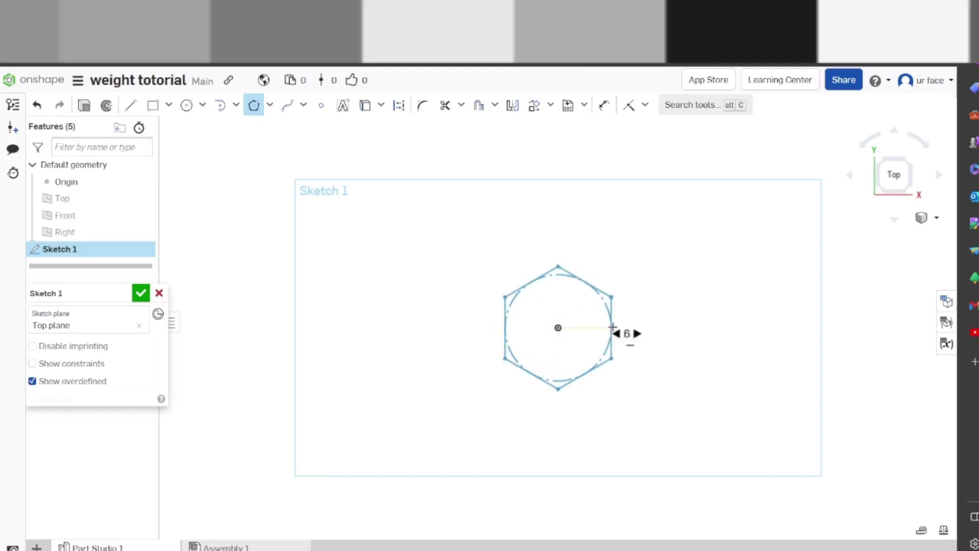
{"action": "left_click", "coordinate": [612, 327]}
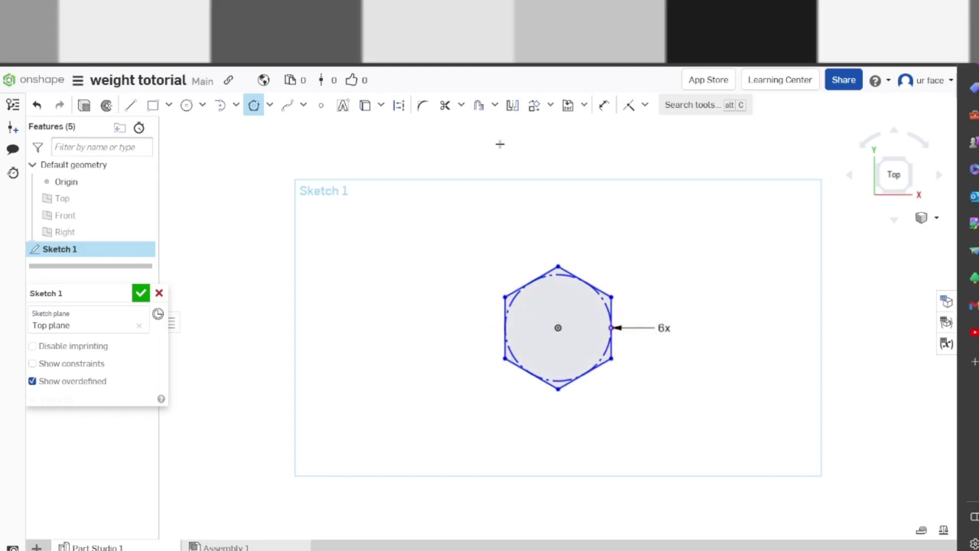
Dimension the distance between the hexagon's two vertical sides and set it to 60 mm
{"action": "left_click", "coordinate": [603, 105]}
{"action": "left_click", "coordinate": [611, 312]}
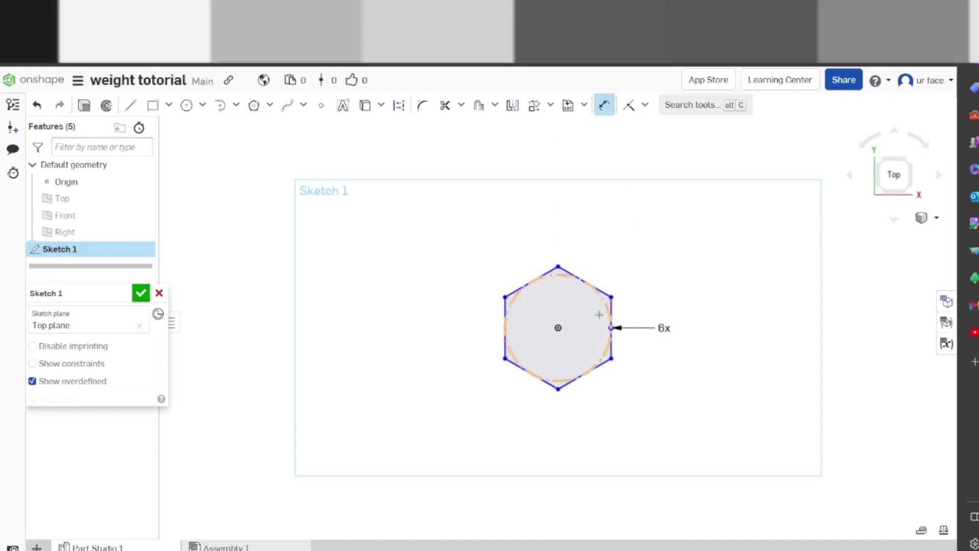
{"action": "left_click", "coordinate": [505, 323]}
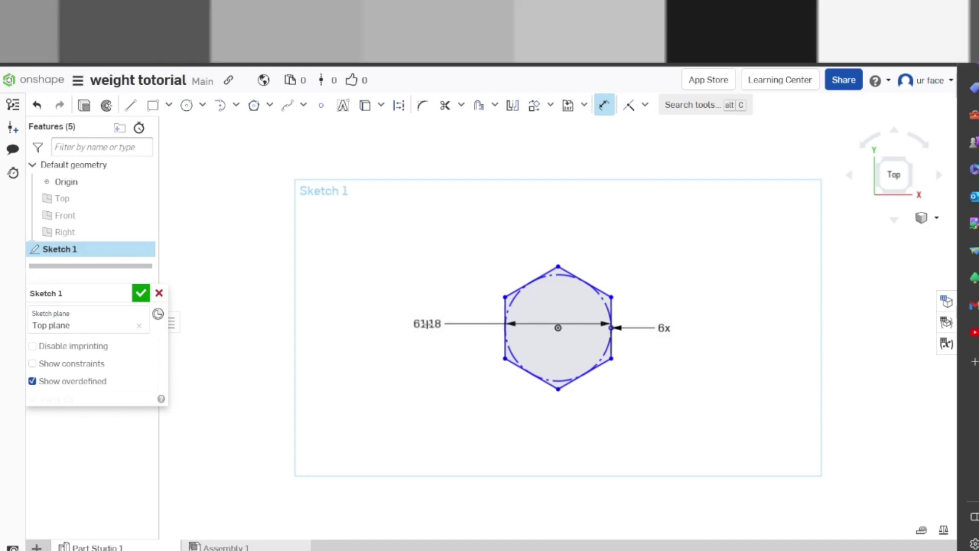
{"action": "left_click", "coordinate": [428, 318]}
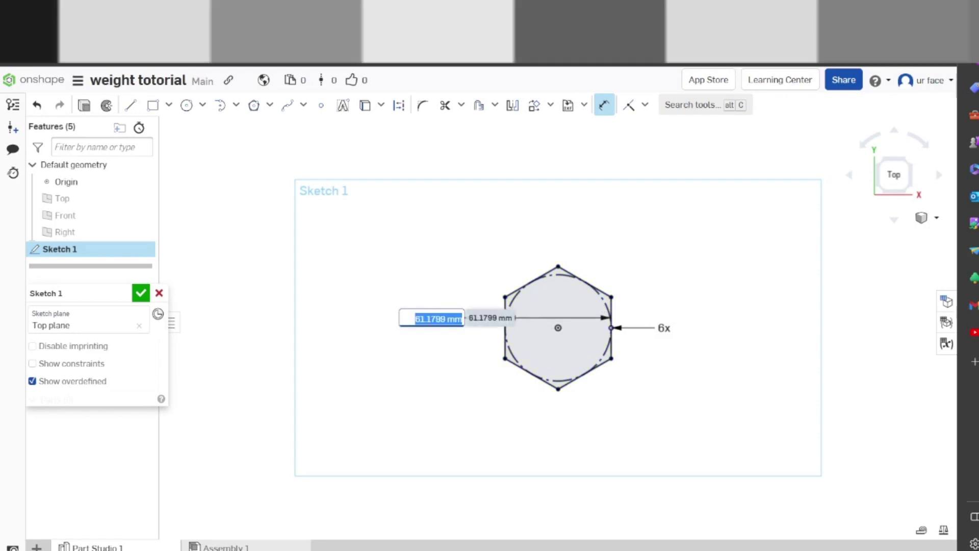
{"action": "type", "text": "60"}
{"action": "key", "text": "Return"}
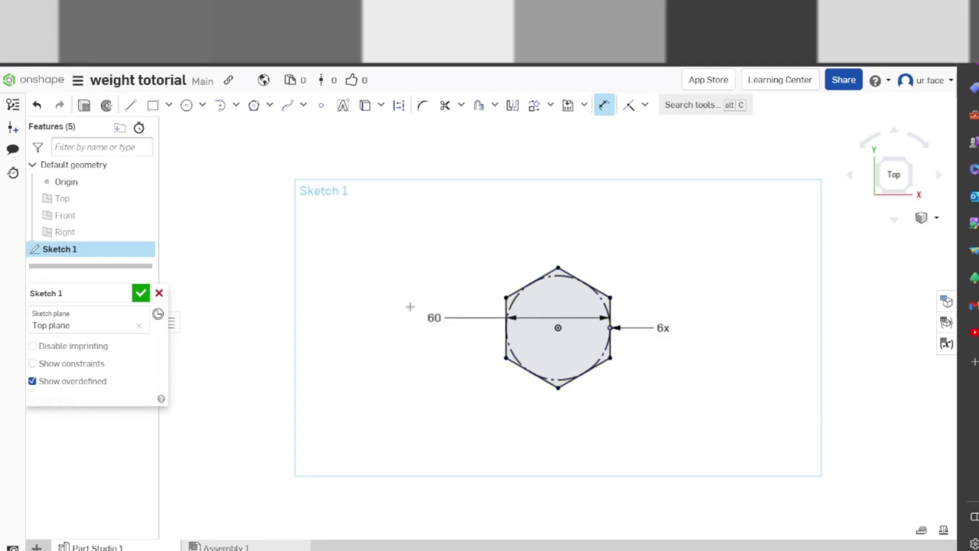
Set the workspace's default length unit to Millimeter and accept the unit settings
{"action": "left_click", "coordinate": [78, 81]}
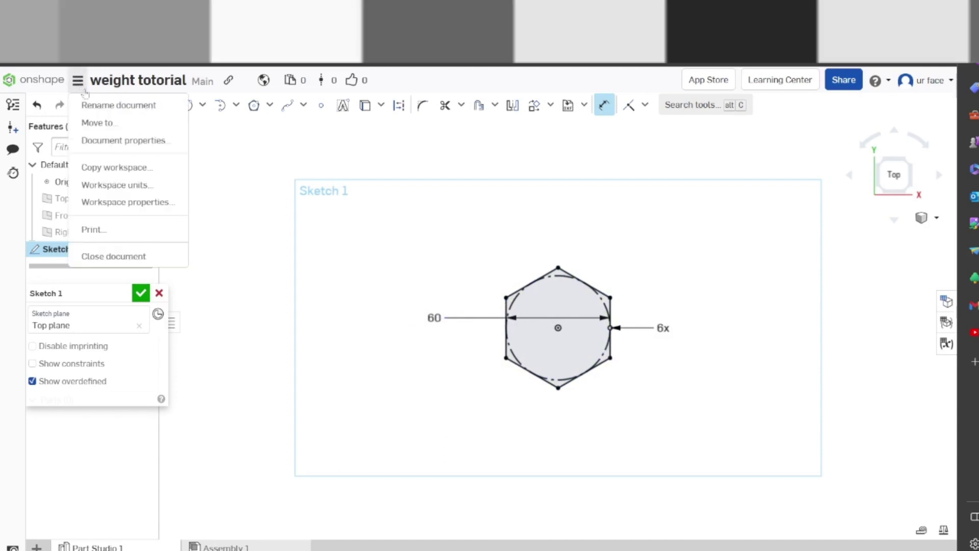
{"action": "left_click", "coordinate": [117, 185]}
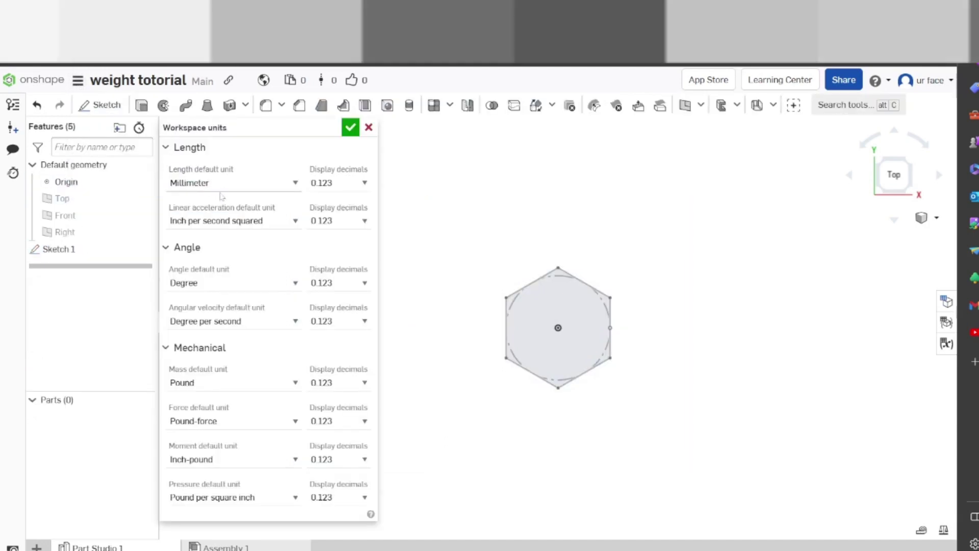
{"action": "left_click", "coordinate": [221, 184]}
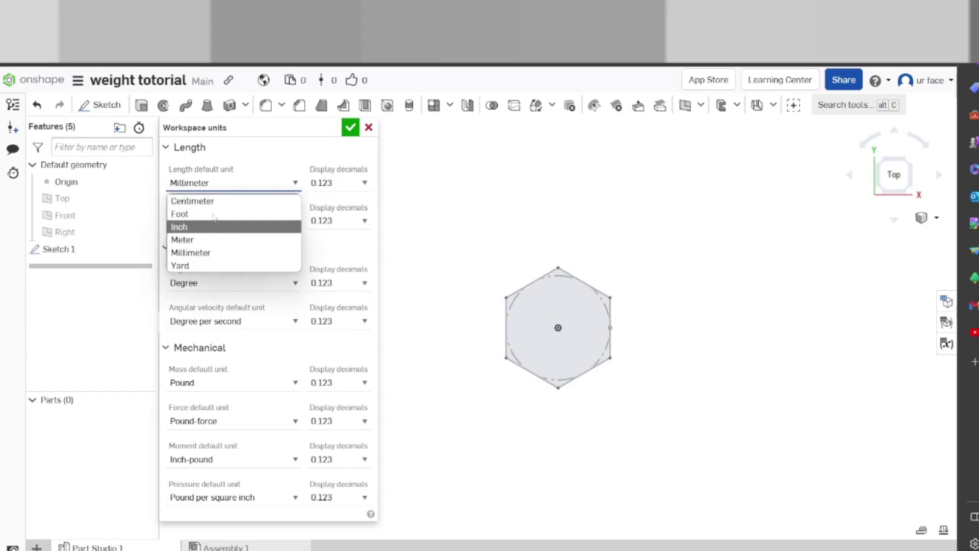
{"action": "left_click", "coordinate": [201, 253]}
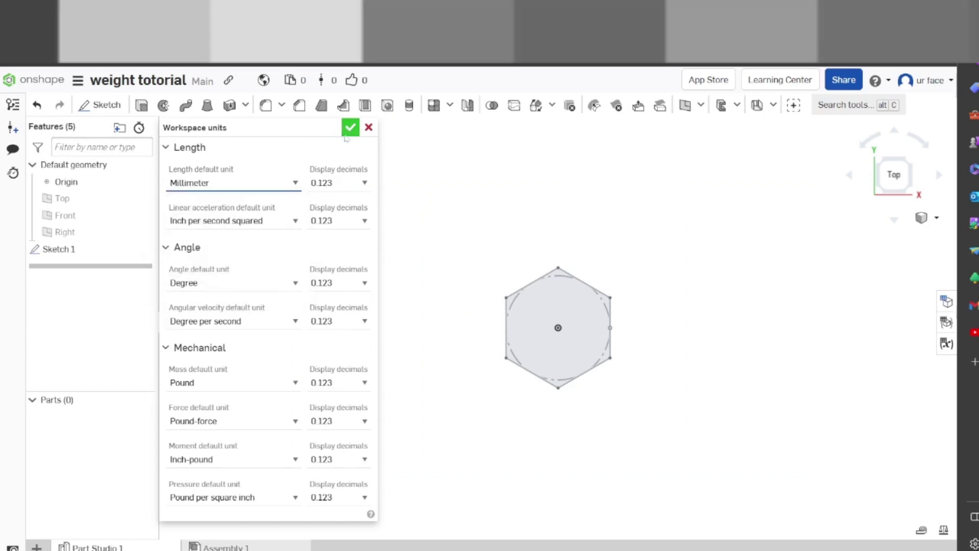
{"action": "left_click", "coordinate": [346, 133]}
Extrude the hexagon face as a new solid with a blind depth of 25 mm
{"action": "middle_click_drag", "start_coordinate": [666, 414], "coordinate": [596, 390]}
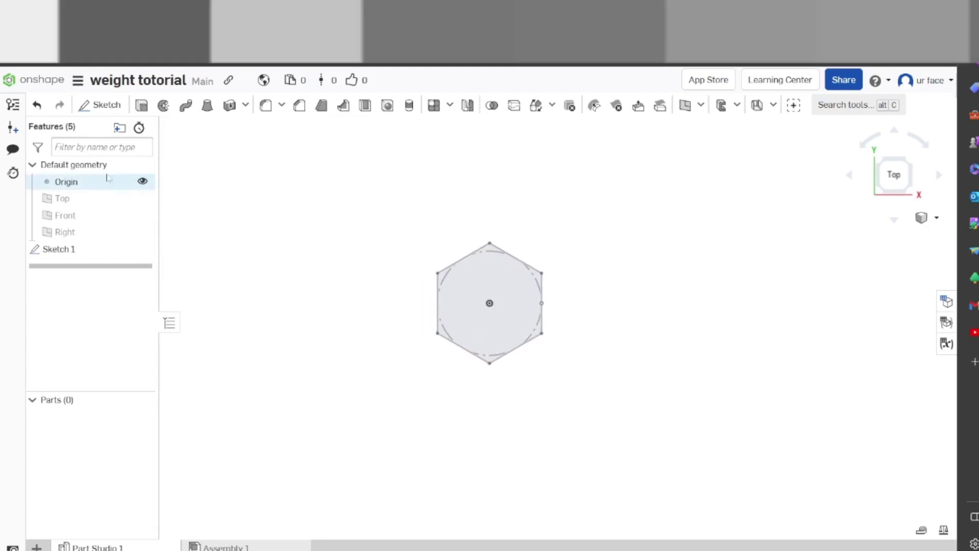
{"action": "right_click_drag", "start_coordinate": [398, 365], "coordinate": [405, 311]}
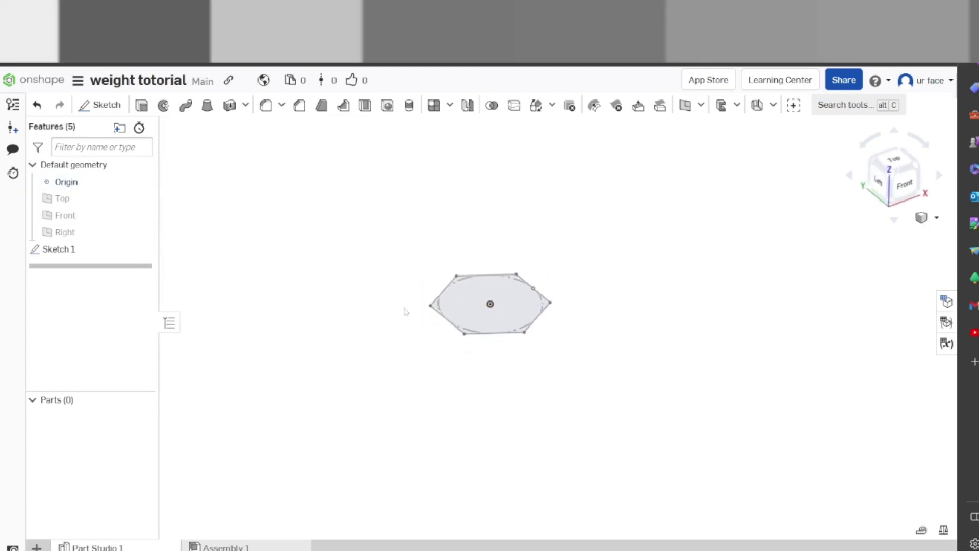
{"action": "left_click", "coordinate": [141, 105]}
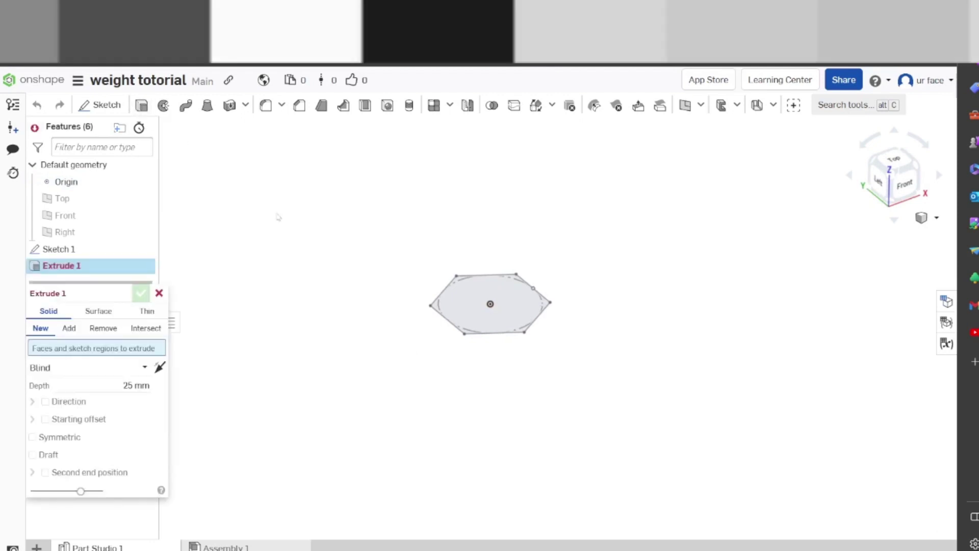
{"action": "left_click", "coordinate": [491, 304]}
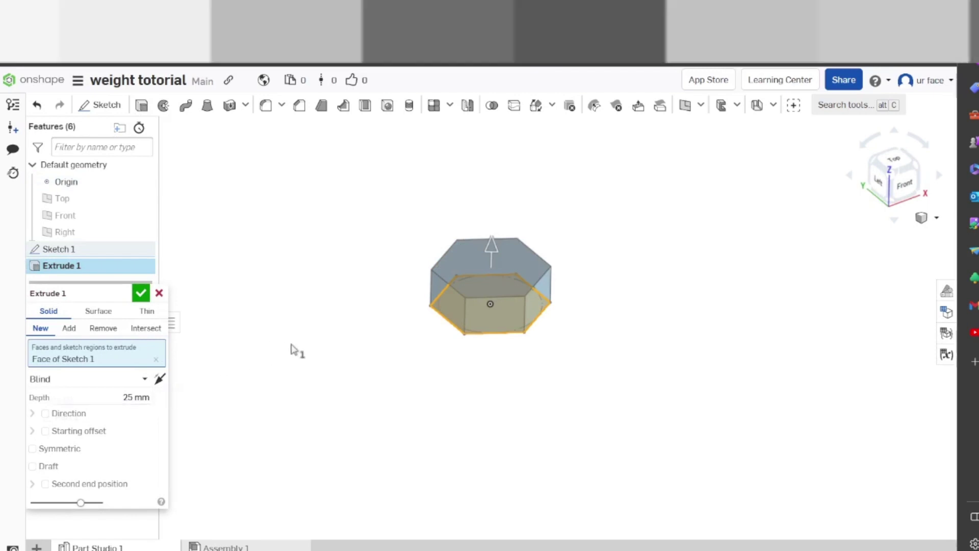
{"action": "left_click", "coordinate": [141, 292]}
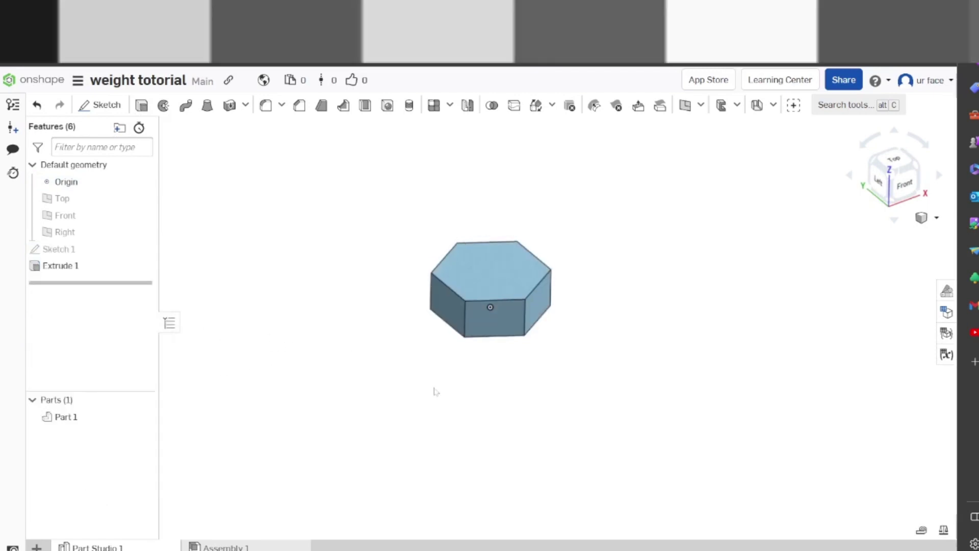
Fillet the six vertical corner edges of the hexagonal block with a 10 mm radius
{"action": "middle_click_drag", "start_coordinate": [433, 392], "coordinate": [419, 430]}
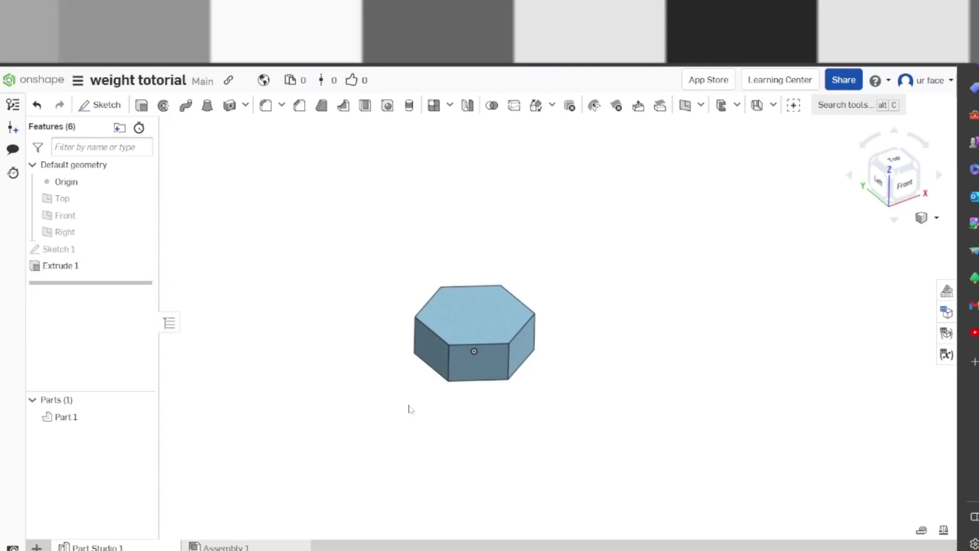
{"action": "right_click_drag", "start_coordinate": [476, 423], "coordinate": [523, 438]}
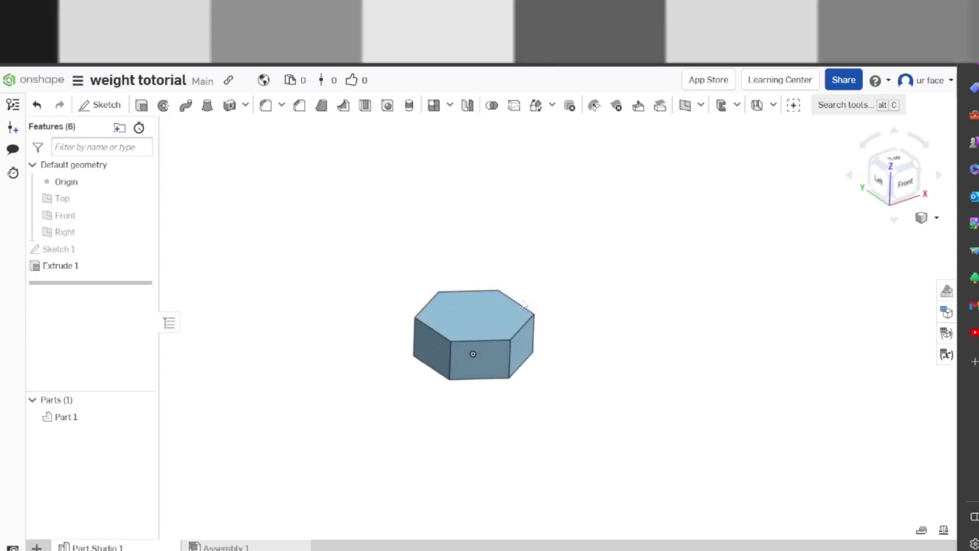
{"action": "left_click", "coordinate": [265, 105]}
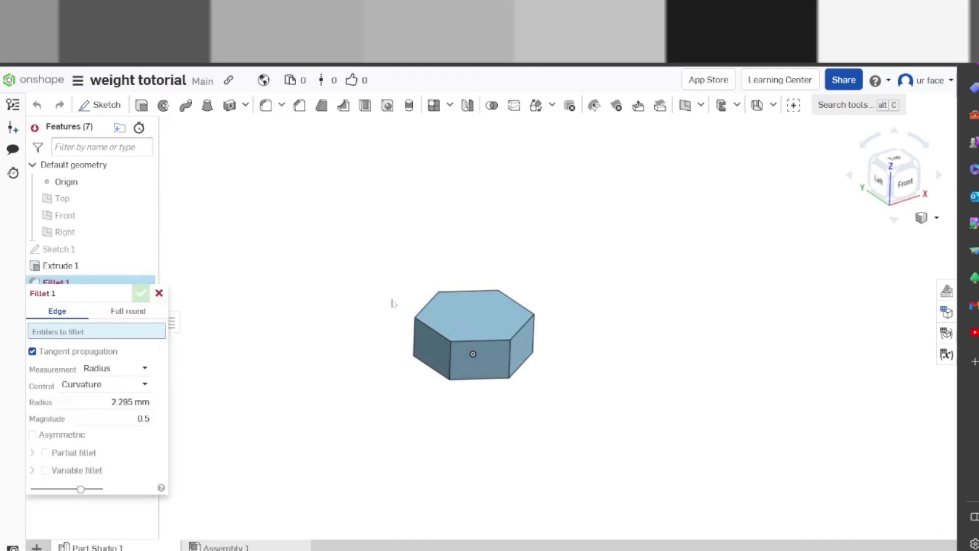
{"action": "left_click", "coordinate": [509, 359]}
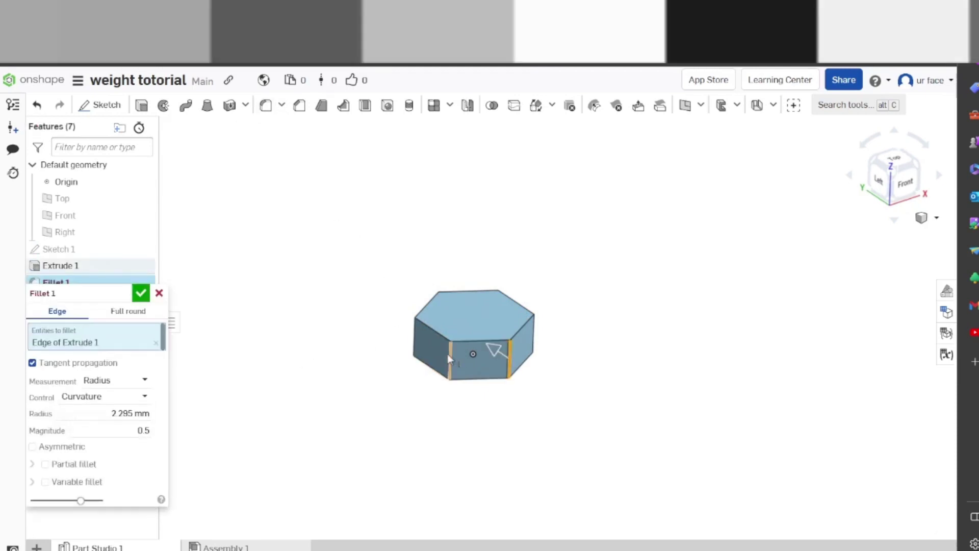
{"action": "left_click", "coordinate": [450, 359]}
{"action": "left_click", "coordinate": [415, 339]}
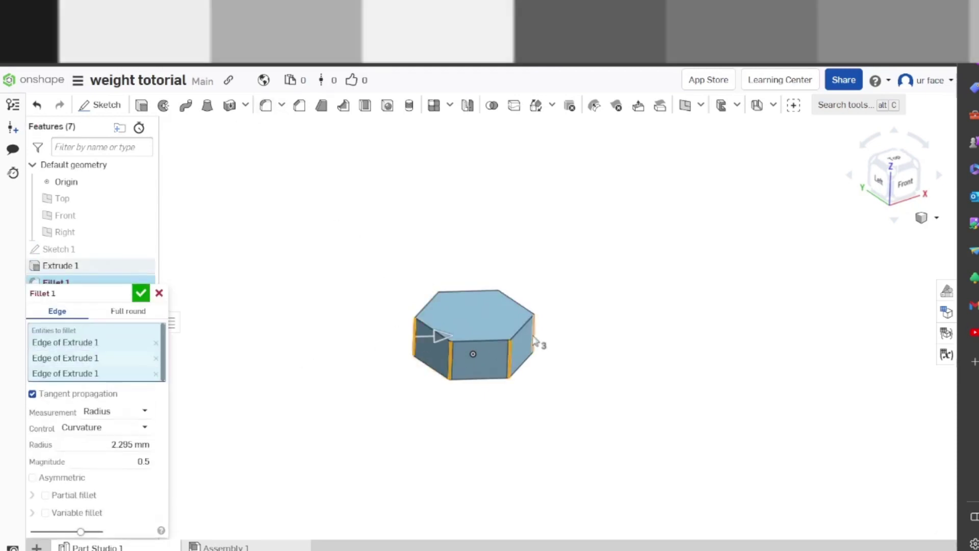
{"action": "left_click", "coordinate": [534, 339]}
{"action": "right_click_drag", "start_coordinate": [534, 339], "coordinate": [573, 405]}
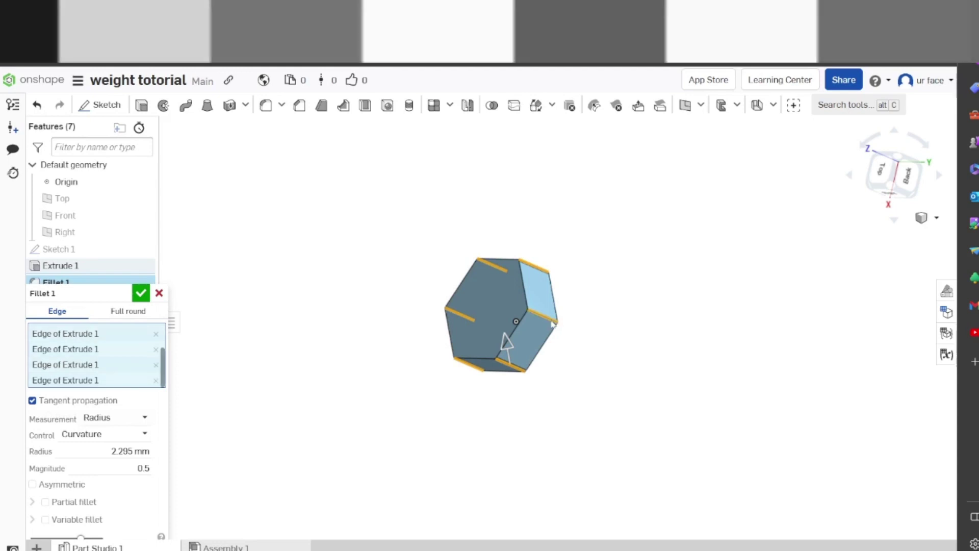
{"action": "right_click_drag", "start_coordinate": [551, 443], "coordinate": [564, 408]}
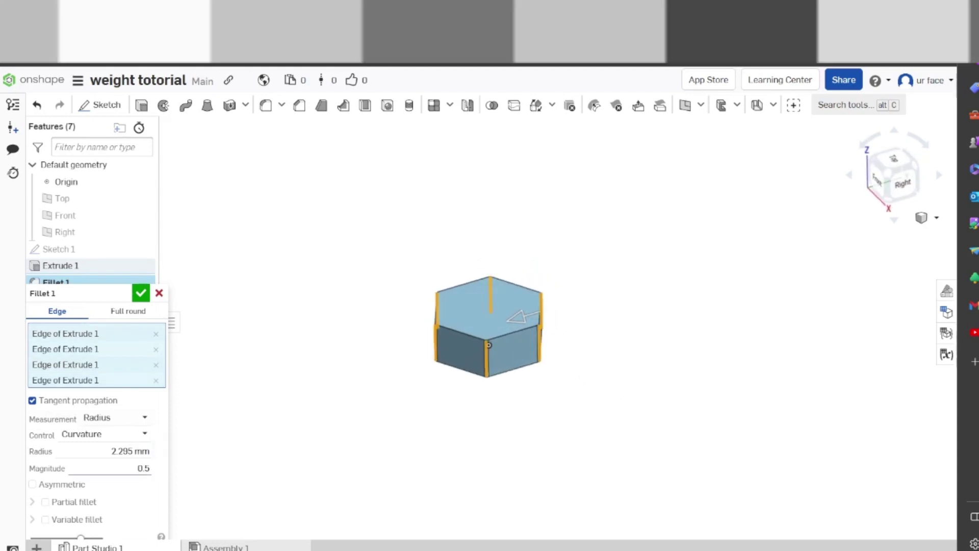
{"action": "left_click", "coordinate": [130, 451]}
{"action": "type", "text": "10"}
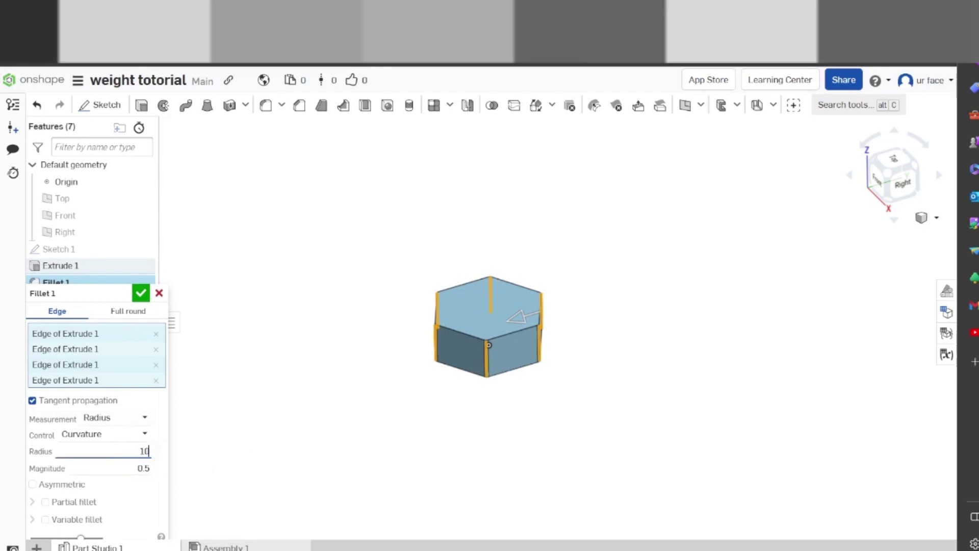
{"action": "left_click", "coordinate": [141, 293]}
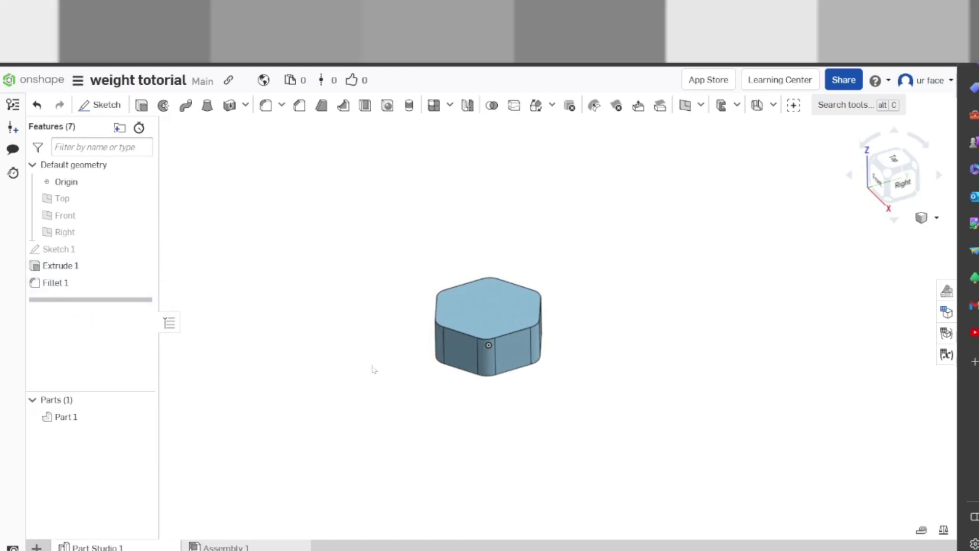
Fillet the edges around the bottom face of the hexagonal block with a 5 mm radius
{"action": "left_click", "coordinate": [265, 105]}
{"action": "right_click_drag", "start_coordinate": [420, 397], "coordinate": [409, 349]}
{"action": "scroll", "coordinate": [420, 356], "scroll_direction": "up", "scroll_amount": 3}
{"action": "scroll", "coordinate": [419, 356], "scroll_direction": "up", "scroll_amount": 3}
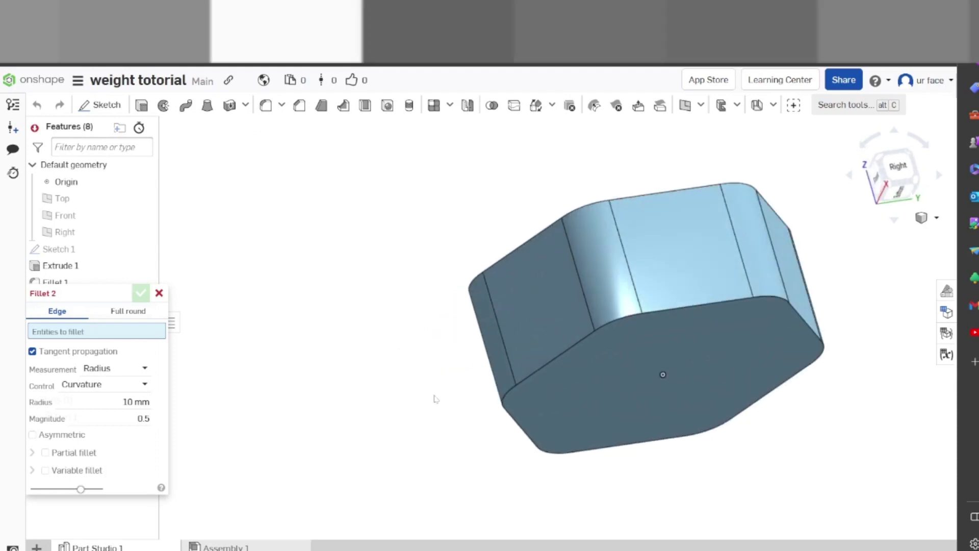
{"action": "middle_click_drag", "start_coordinate": [435, 396], "coordinate": [295, 402]}
{"action": "left_click", "coordinate": [472, 321]}
{"action": "left_click", "coordinate": [617, 303]}
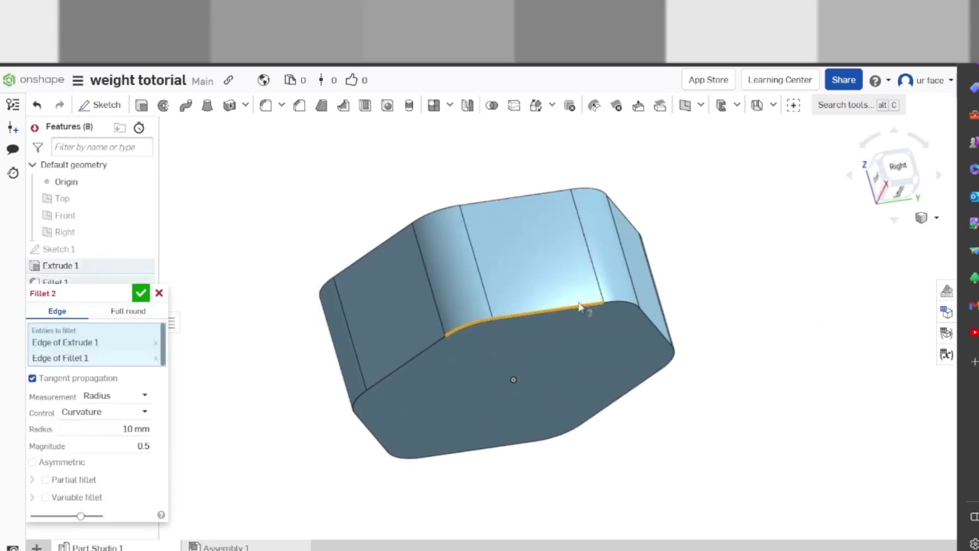
{"action": "right_click_drag", "start_coordinate": [533, 296], "coordinate": [405, 339]}
{"action": "left_click", "coordinate": [607, 286]}
{"action": "right_click_drag", "start_coordinate": [717, 423], "coordinate": [245, 459]}
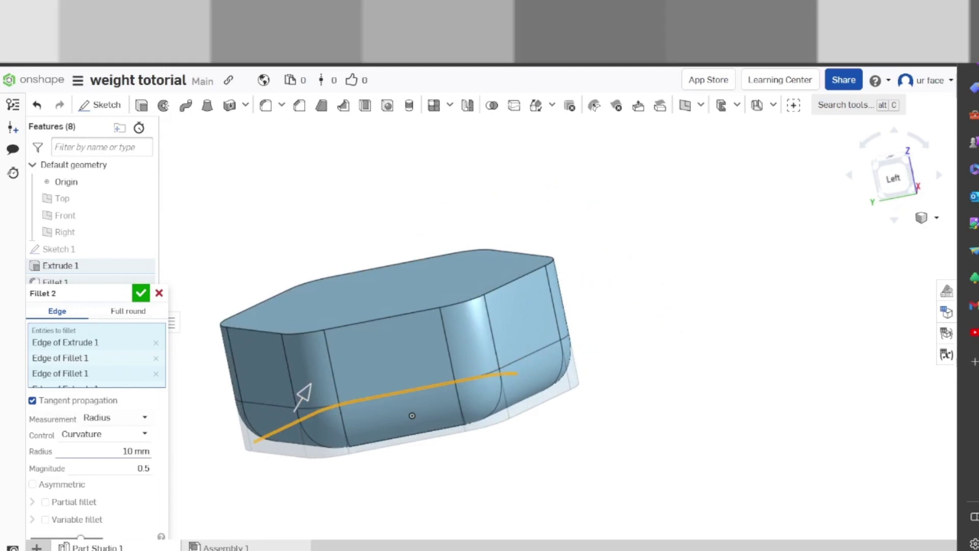
{"action": "left_click", "coordinate": [137, 451]}
{"action": "type", "text": "5"}
{"action": "key", "text": "Return"}
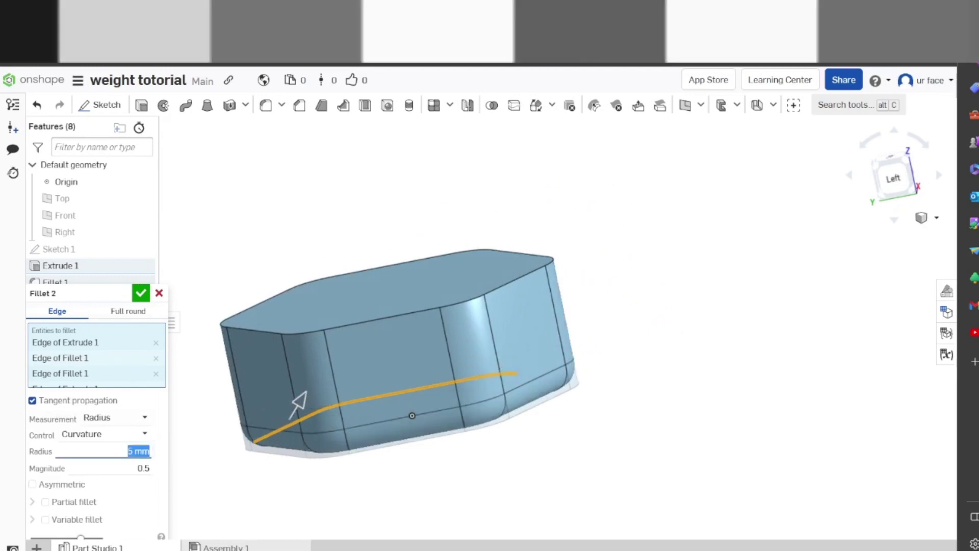
{"action": "left_click", "coordinate": [142, 296]}
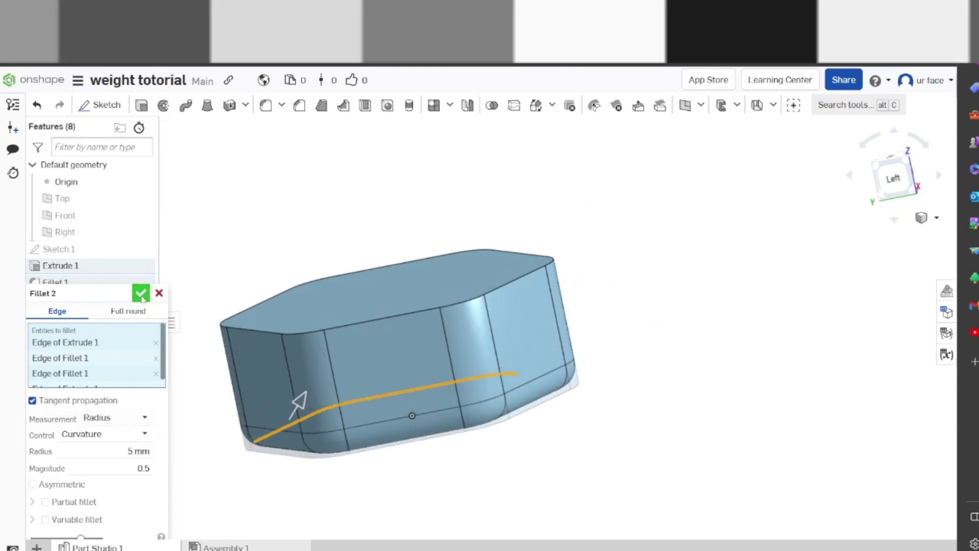
{"action": "scroll", "coordinate": [556, 490], "scroll_direction": "down", "scroll_amount": 5}
{"action": "middle_click_drag", "start_coordinate": [560, 488], "coordinate": [559, 406]}
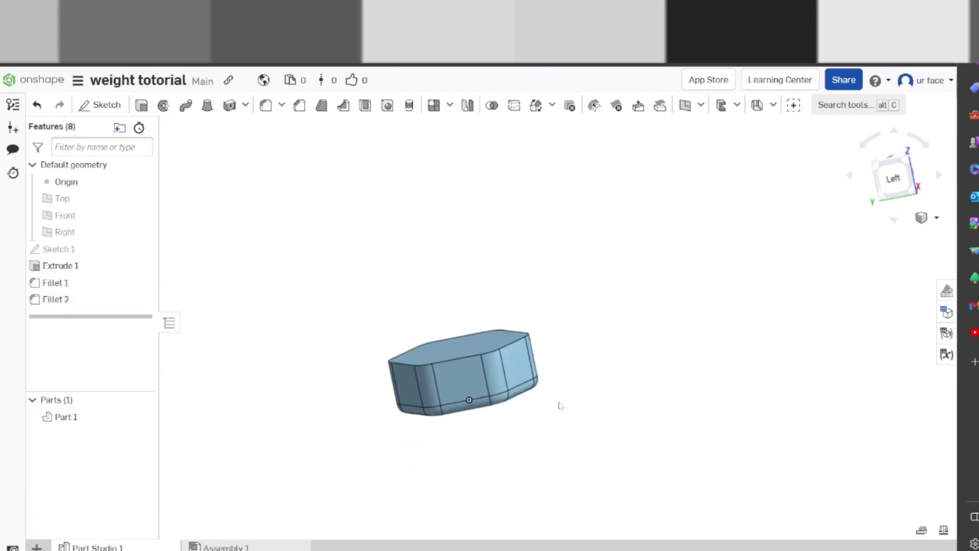
{"action": "right_click_drag", "start_coordinate": [560, 406], "coordinate": [567, 407]}
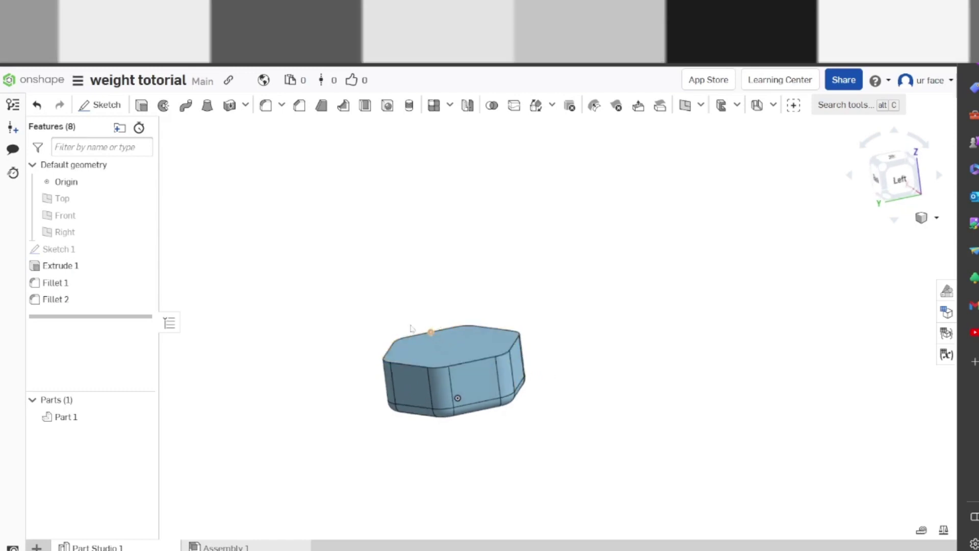
Create a plane offset 7 mm above the top face of the hexagonal block
{"action": "right_click_drag", "start_coordinate": [431, 331], "coordinate": [381, 312]}
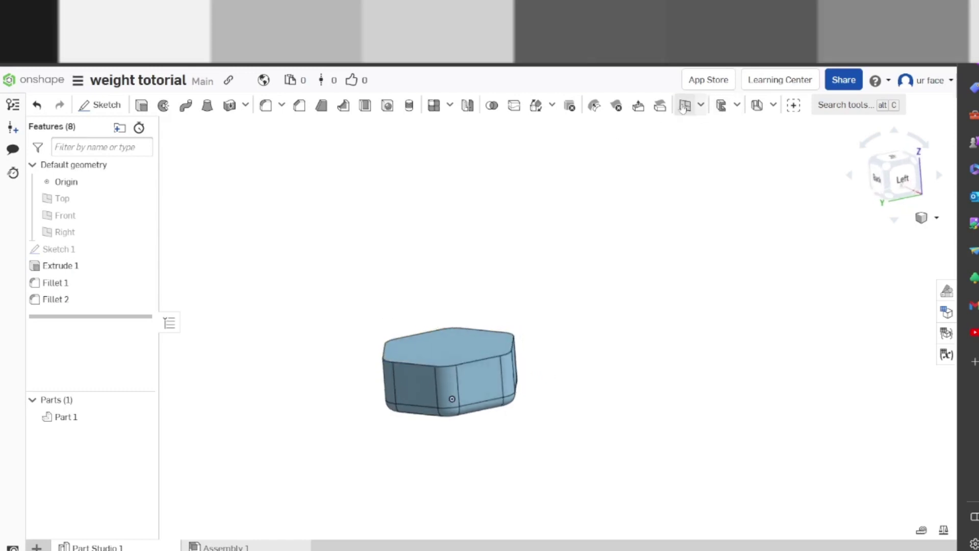
{"action": "left_click", "coordinate": [684, 105]}
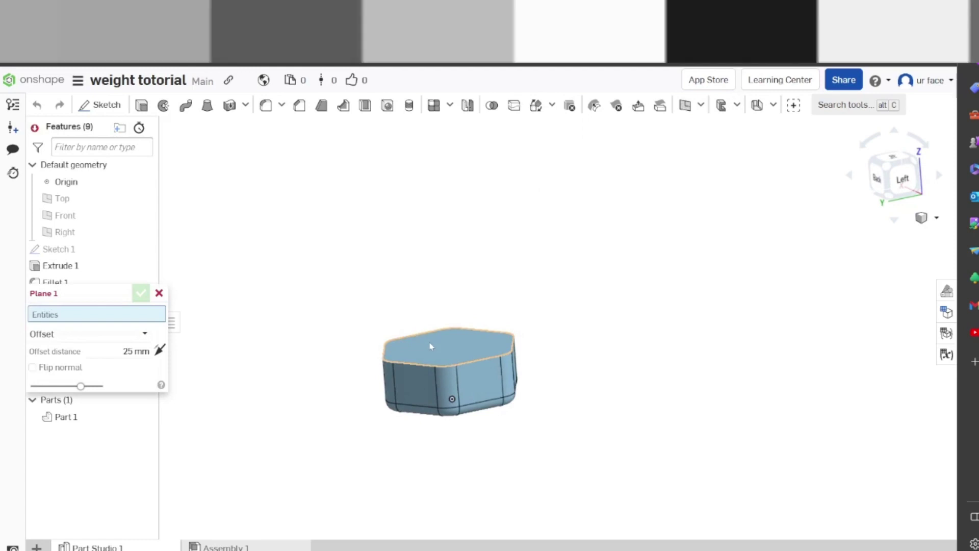
{"action": "left_click", "coordinate": [431, 346]}
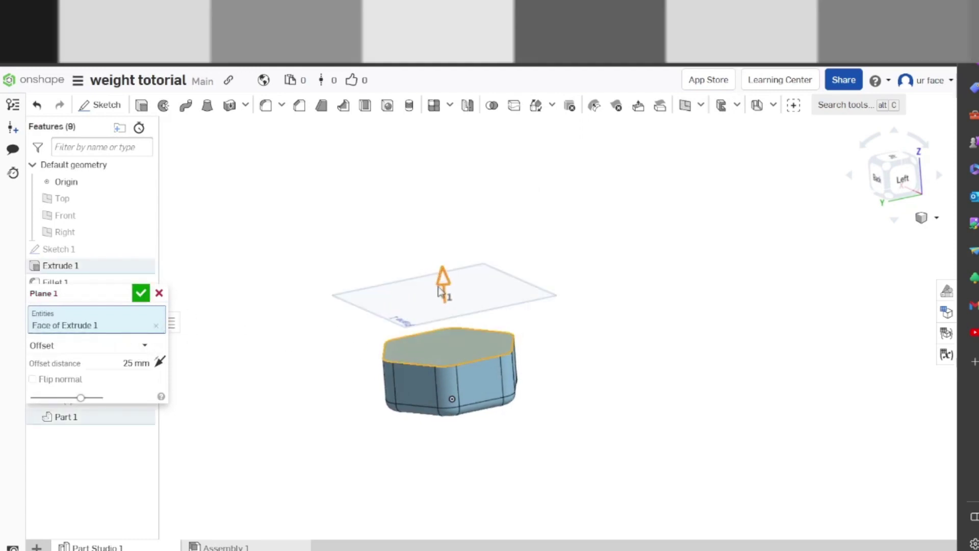
{"action": "left_click", "coordinate": [439, 292]}
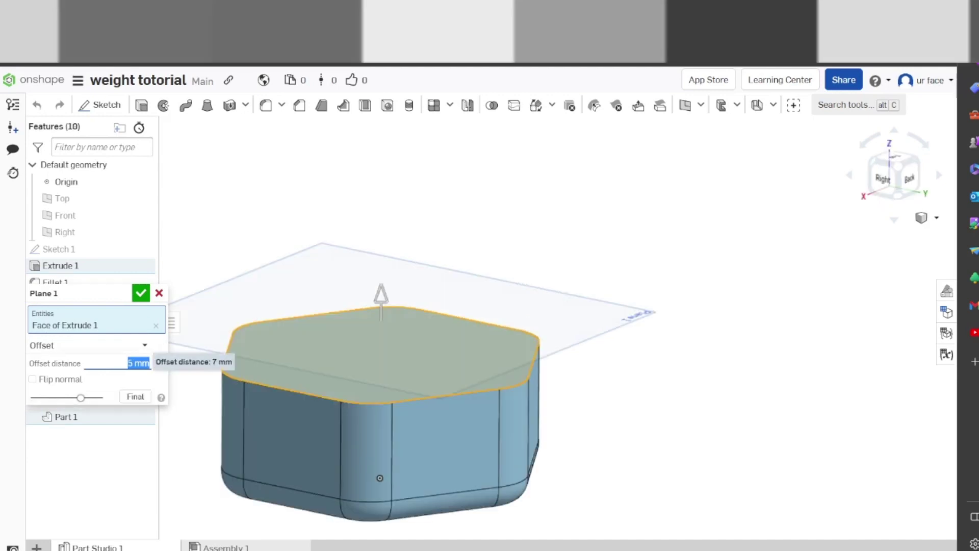
{"action": "type", "text": "10"}
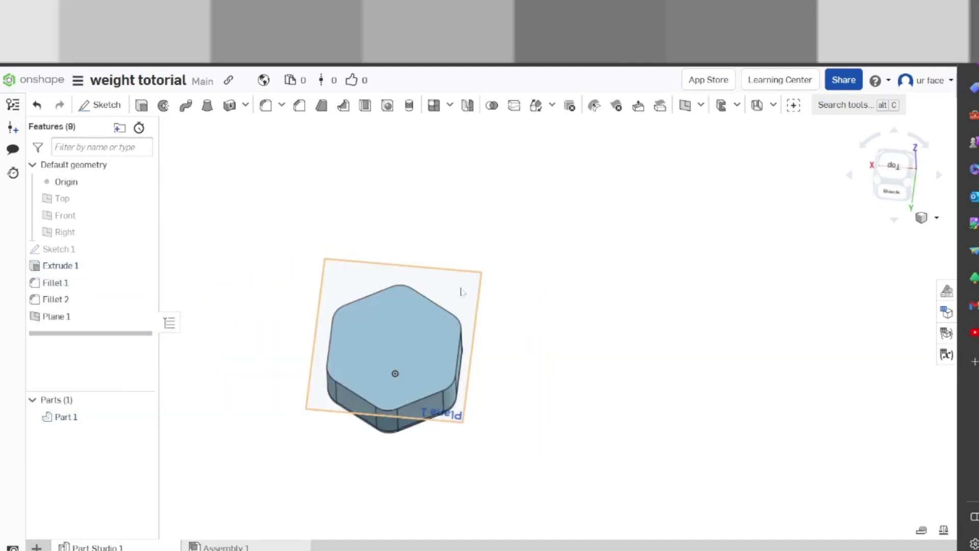
Start a sketch on the offset plane and draw a circle about 25 mm in diameter centred on the origin
{"action": "left_click", "coordinate": [462, 290]}
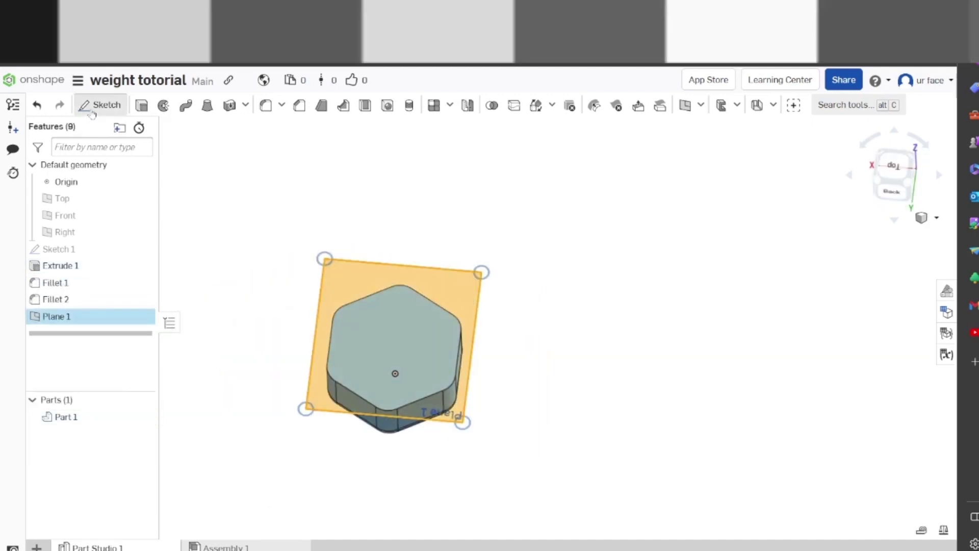
{"action": "left_click", "coordinate": [98, 105]}
{"action": "right_click", "coordinate": [303, 317]}
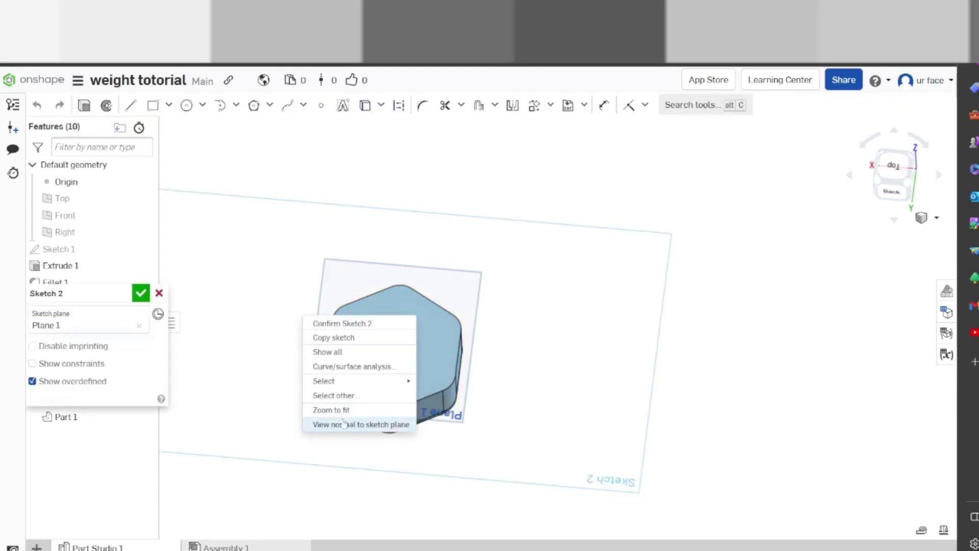
{"action": "left_click", "coordinate": [348, 424]}
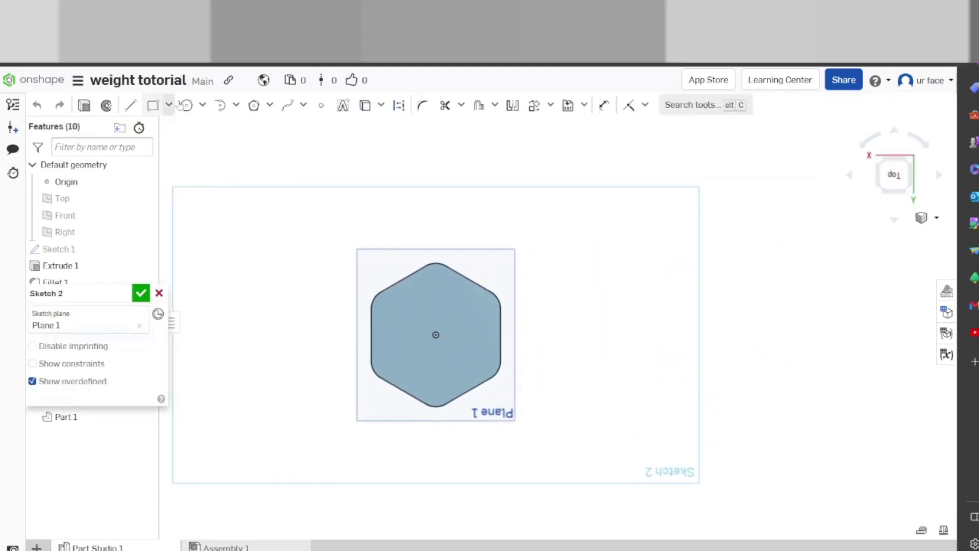
{"action": "left_click", "coordinate": [186, 105]}
{"action": "left_click", "coordinate": [436, 334]}
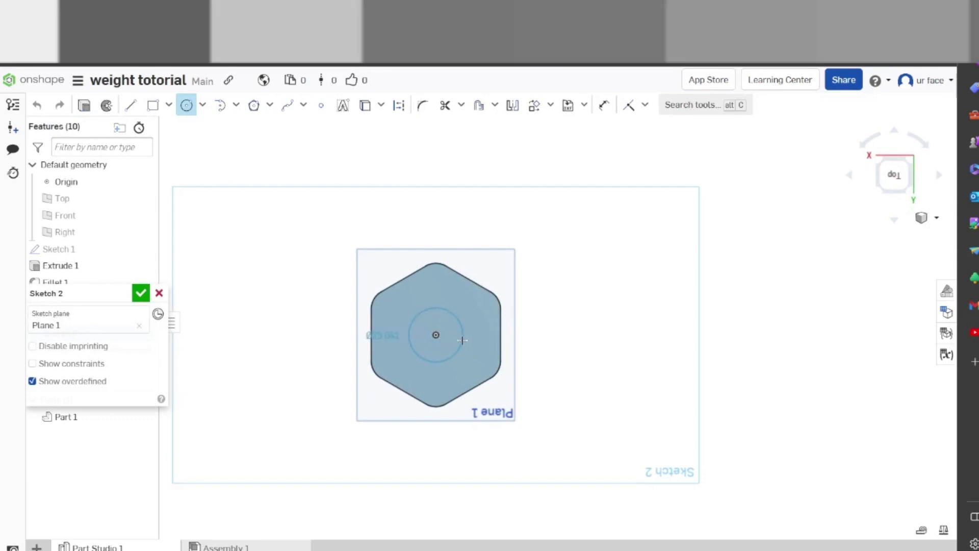
{"action": "left_click", "coordinate": [462, 341]}
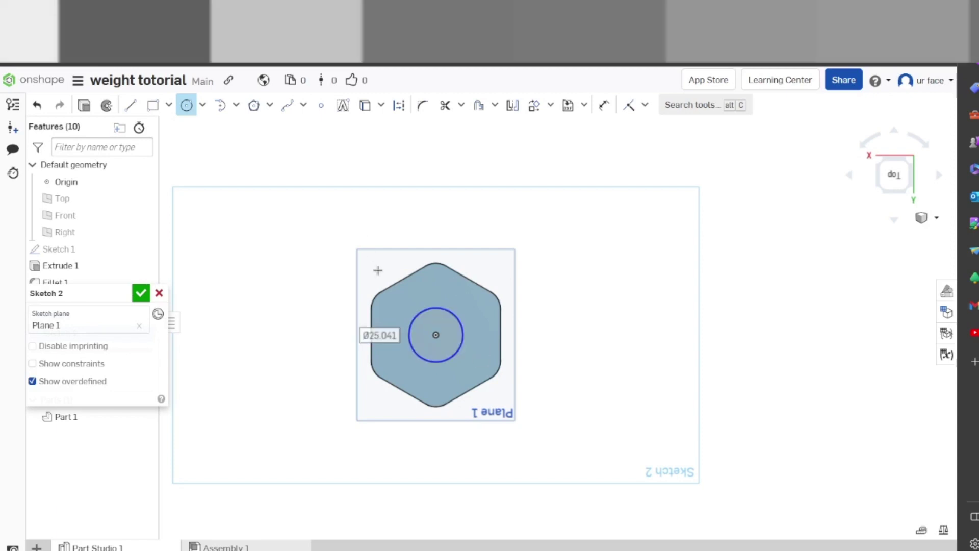
Set the circle's diameter to 30 mm and finish the sketch
{"action": "left_click", "coordinate": [604, 105]}
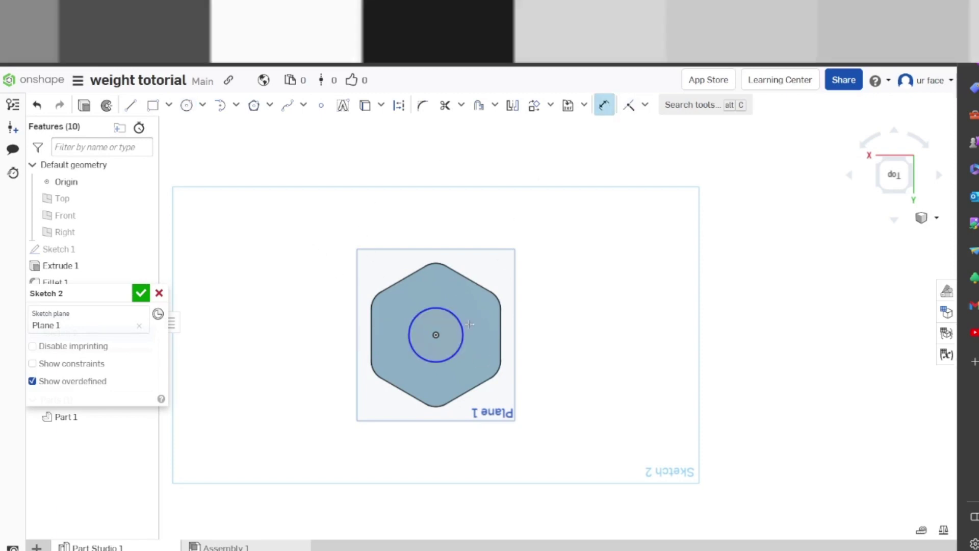
{"action": "left_click", "coordinate": [466, 322]}
{"action": "left_click", "coordinate": [462, 314]}
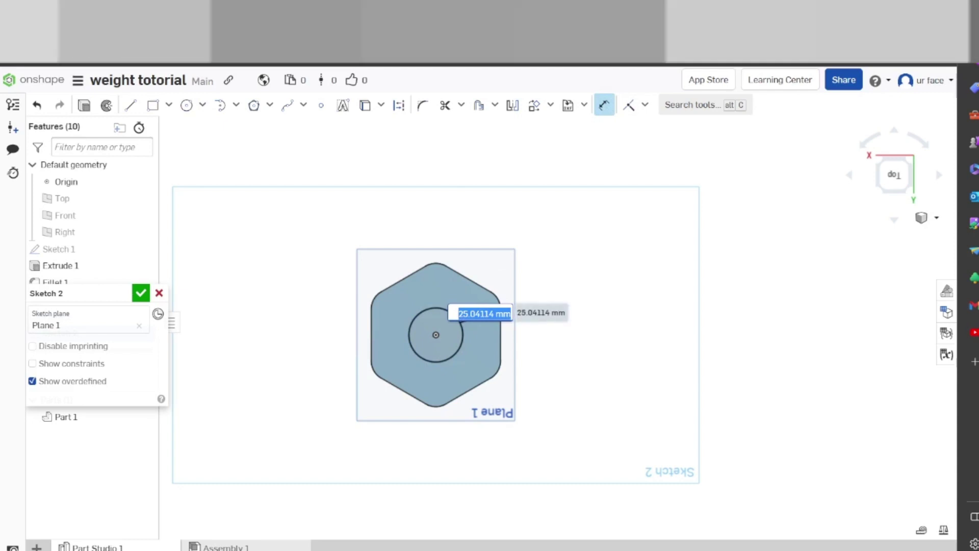
{"action": "type", "text": "30"}
{"action": "key", "text": "Return"}
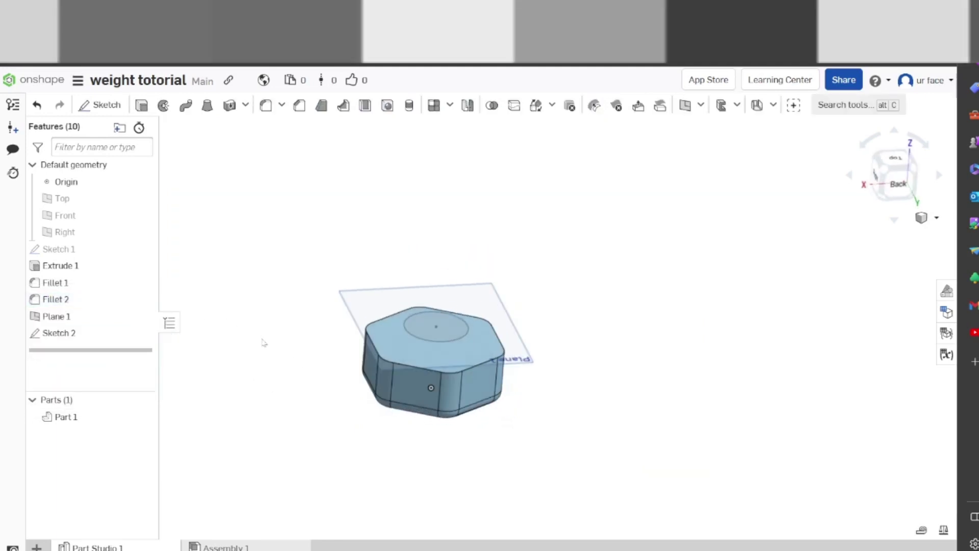
Hide the offset plane and loft a solid from the block's top hexagonal face to the sketched circle, joined to the block
{"action": "left_click", "coordinate": [143, 317]}
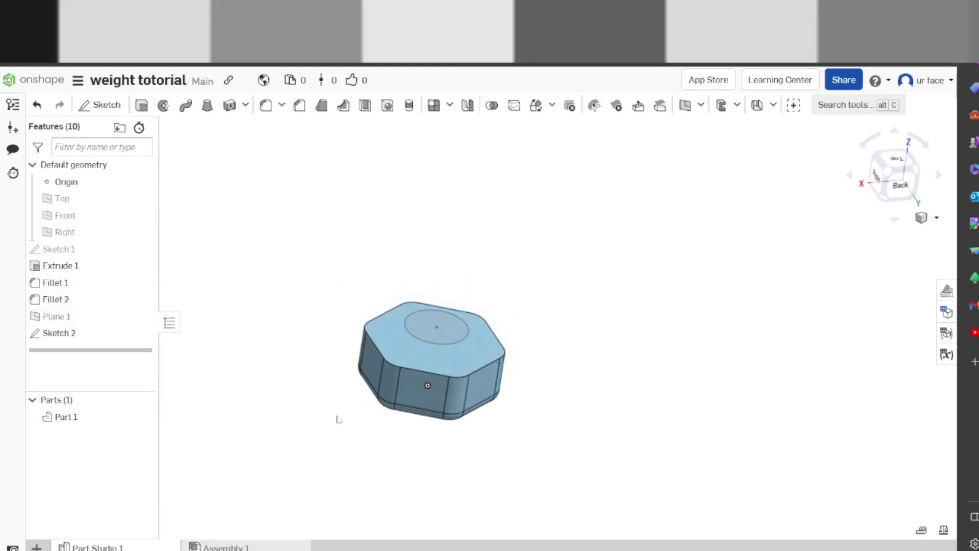
{"action": "right_click_drag", "start_coordinate": [334, 421], "coordinate": [323, 404]}
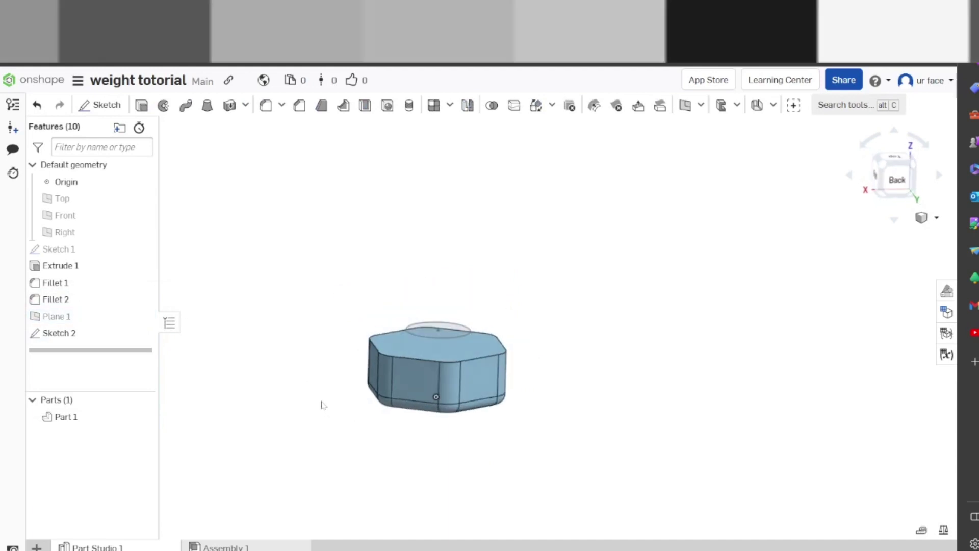
{"action": "scroll", "coordinate": [412, 370], "scroll_direction": "up", "scroll_amount": 5}
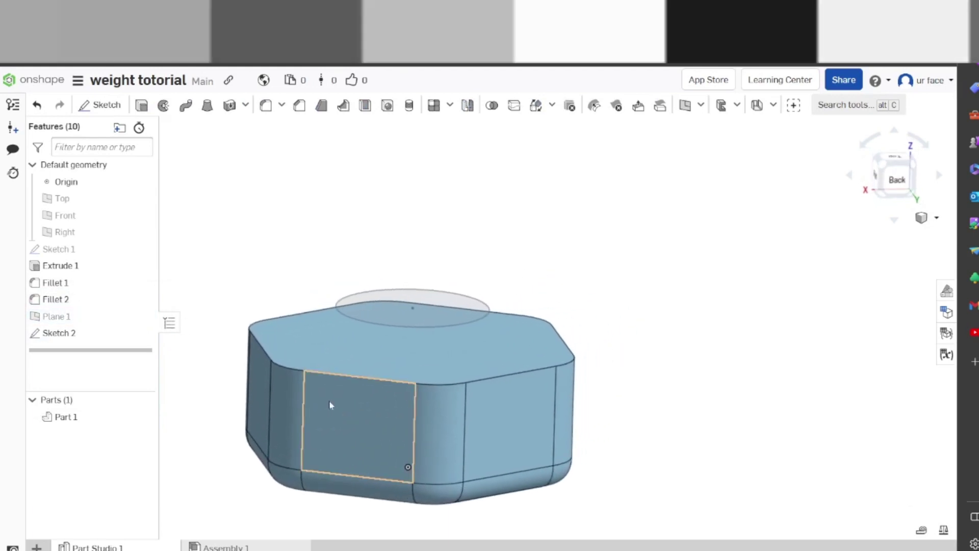
{"action": "right_click_drag", "start_coordinate": [329, 404], "coordinate": [321, 396]}
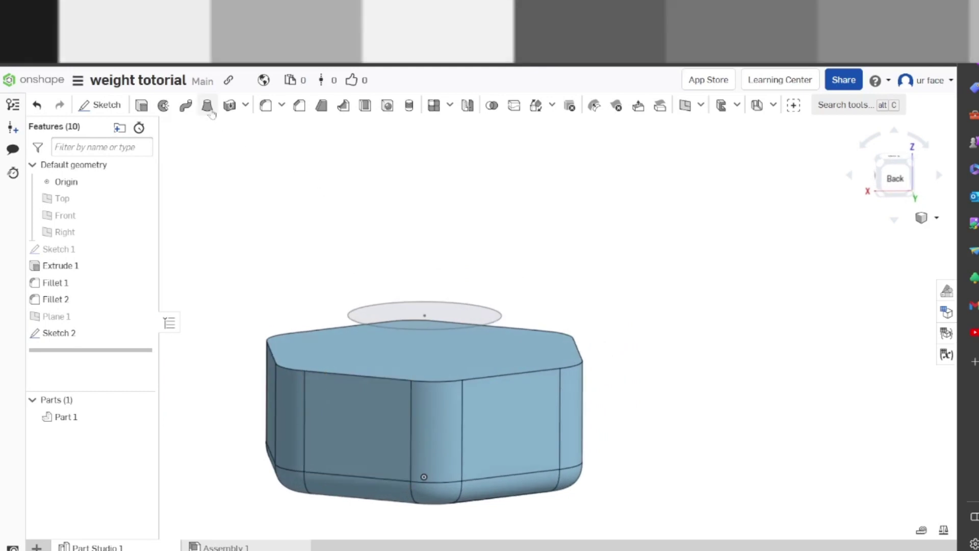
{"action": "left_click", "coordinate": [207, 105]}
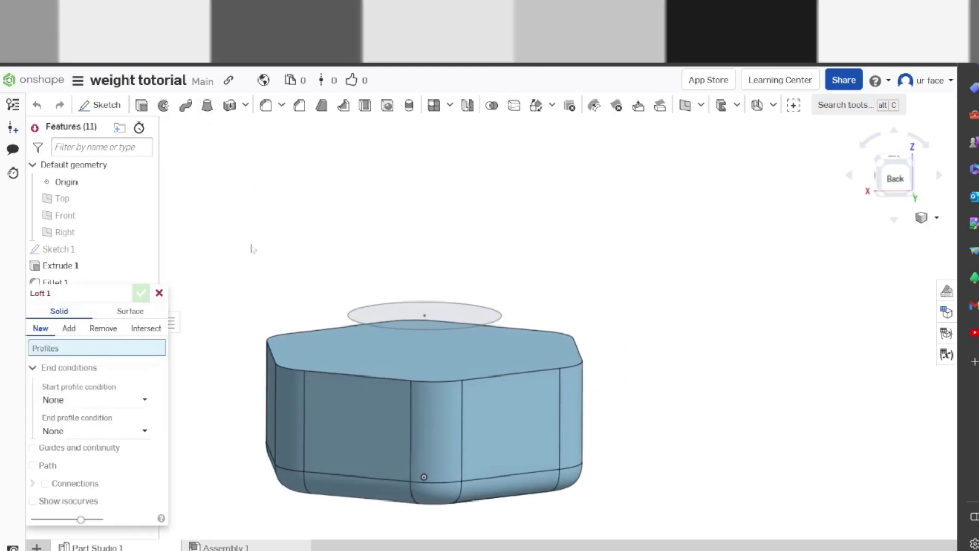
{"action": "left_click", "coordinate": [333, 351]}
{"action": "right_click_drag", "start_coordinate": [286, 269], "coordinate": [305, 260]}
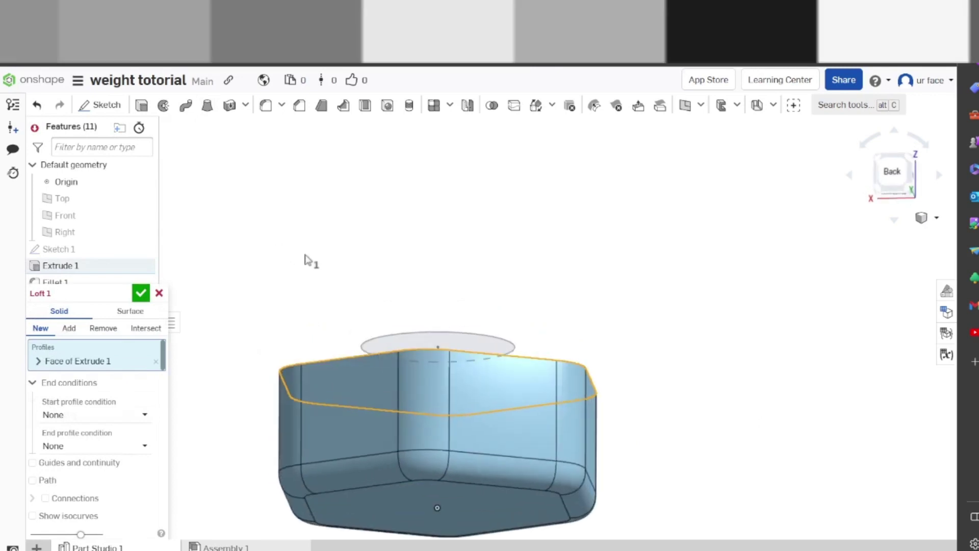
{"action": "left_click", "coordinate": [449, 344]}
{"action": "mouse_move", "coordinate": [449, 344]}
{"action": "right_mouse_down"}
{"action": "mouse_move", "coordinate": [365, 271]}
{"action": "mouse_move", "coordinate": [374, 251]}
{"action": "mouse_move", "coordinate": [400, 267]}
{"action": "right_mouse_up"}
{"action": "key", "text": "Return"}
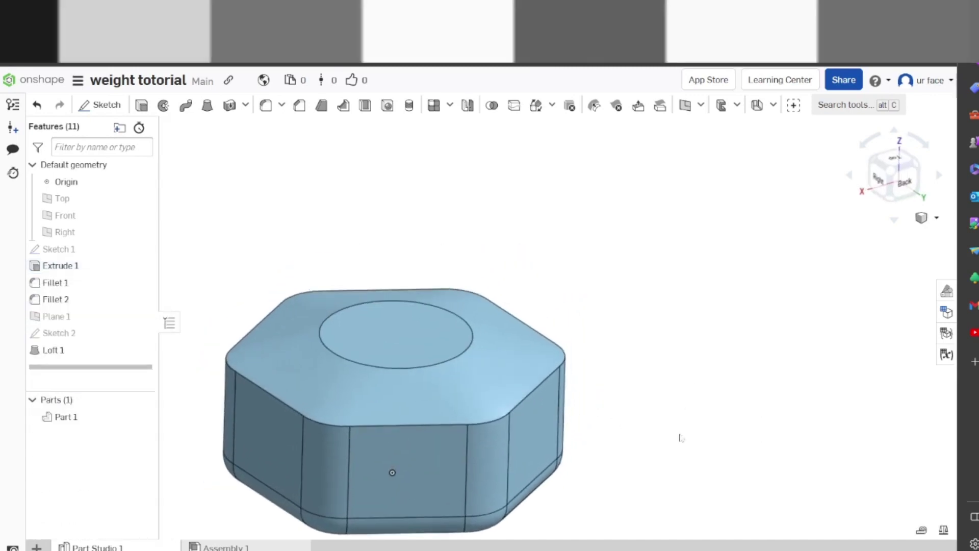
Extrude the circular top face of the loft upward with a blind depth of 80 mm, adding it to the existing part
{"action": "scroll", "coordinate": [680, 437], "scroll_direction": "down", "scroll_amount": 3}
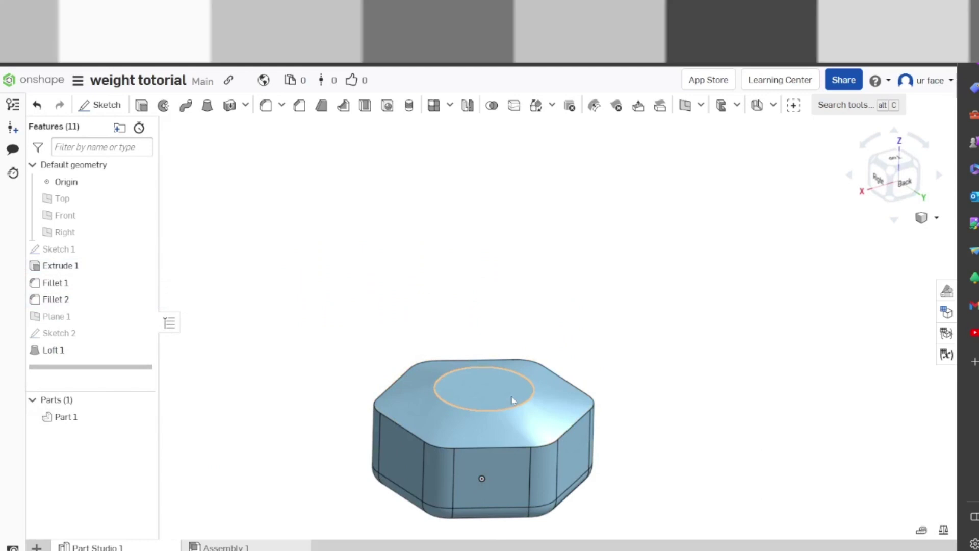
{"action": "left_click", "coordinate": [513, 400]}
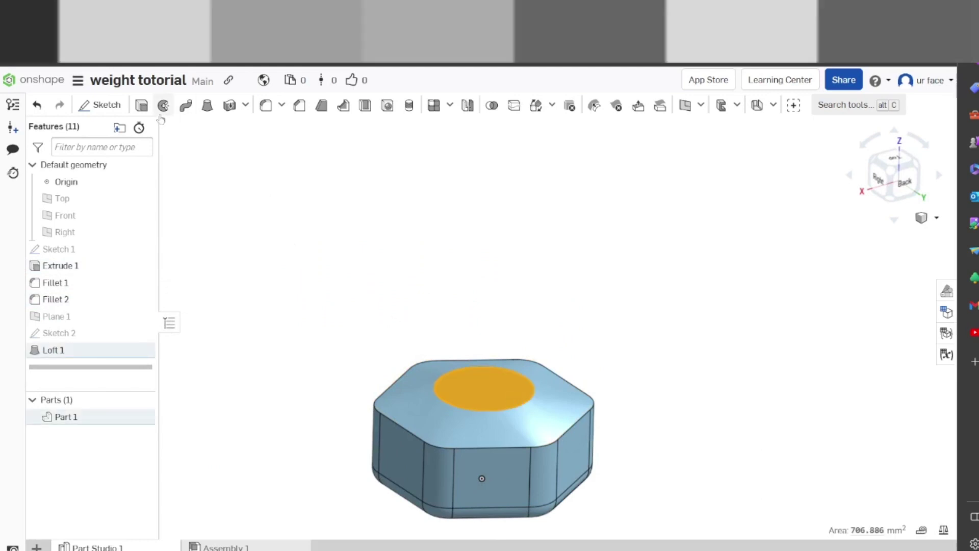
{"action": "left_click", "coordinate": [142, 107]}
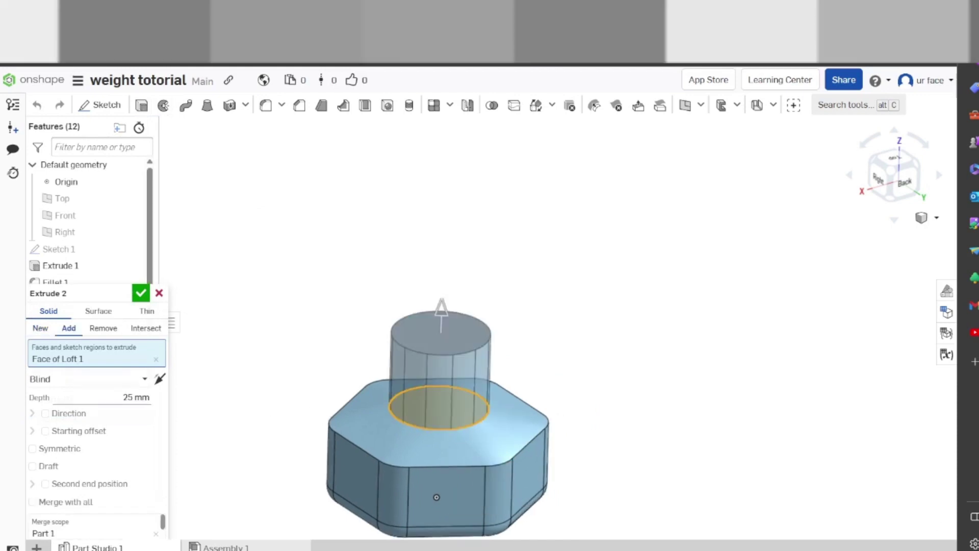
{"action": "left_click", "coordinate": [136, 397]}
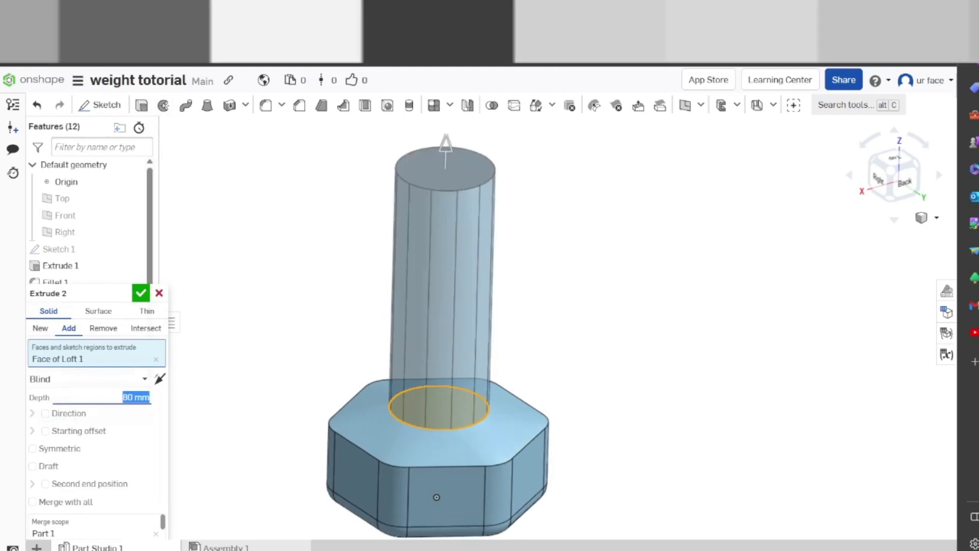
{"action": "left_click", "coordinate": [141, 293]}
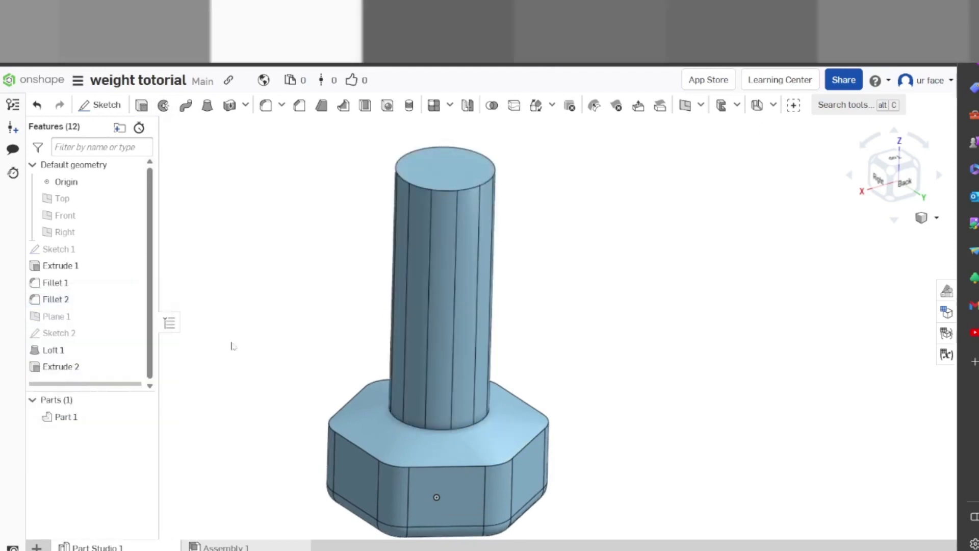
Fillet the hexagonal block's upper perimeter edges with a 5 mm radius
{"action": "right_click_drag", "start_coordinate": [237, 346], "coordinate": [655, 368]}
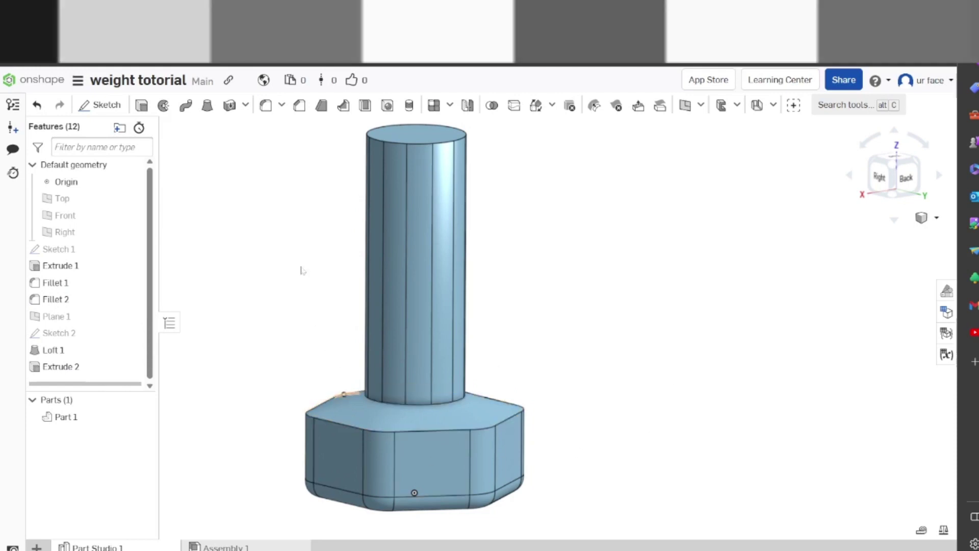
{"action": "left_click", "coordinate": [265, 106]}
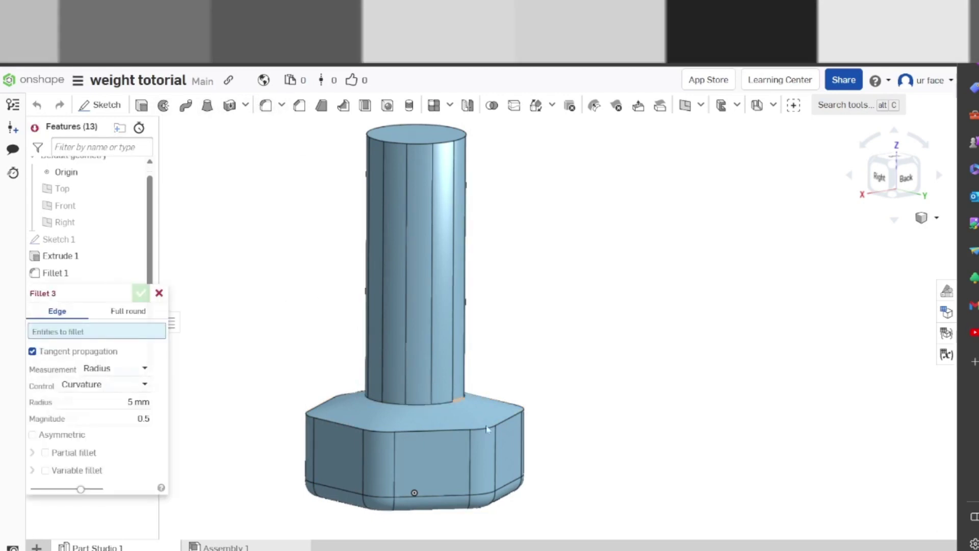
{"action": "left_click", "coordinate": [454, 432]}
{"action": "right_click_drag", "start_coordinate": [332, 403], "coordinate": [207, 349]}
{"action": "left_click", "coordinate": [142, 293]}
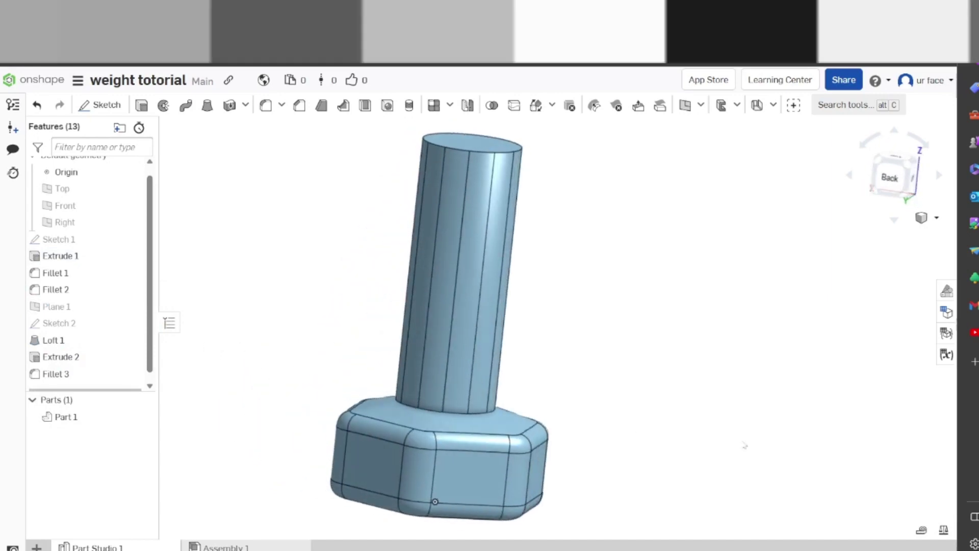
{"action": "scroll", "coordinate": [590, 393], "scroll_direction": "up", "scroll_amount": 2}
{"action": "right_click_drag", "start_coordinate": [590, 394], "coordinate": [594, 426]}
{"action": "scroll", "coordinate": [629, 417], "scroll_direction": "up", "scroll_amount": 4}
{"action": "scroll", "coordinate": [628, 416], "scroll_direction": "down", "scroll_amount": 5}
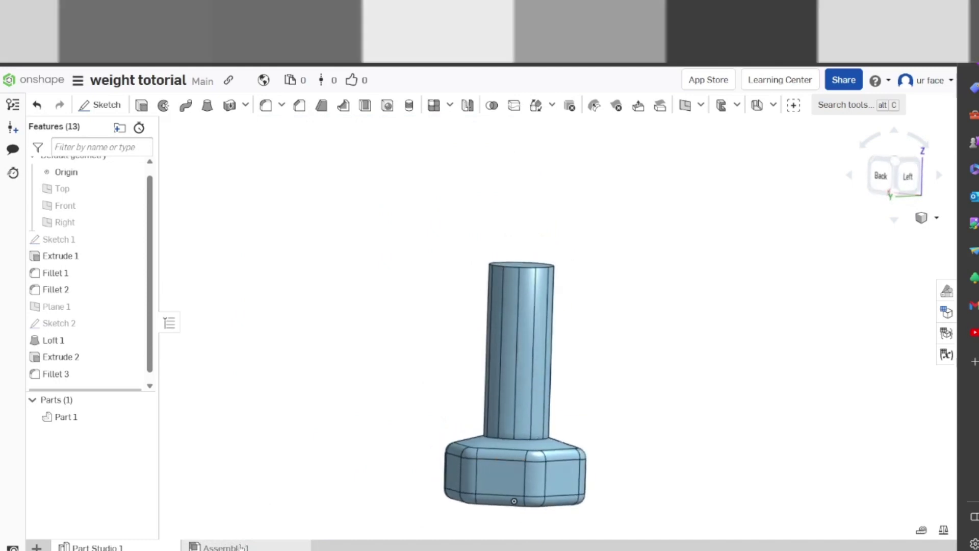
Insert two instances of Part 1 side by side into Assembly 1
{"action": "left_click", "coordinate": [242, 547]}
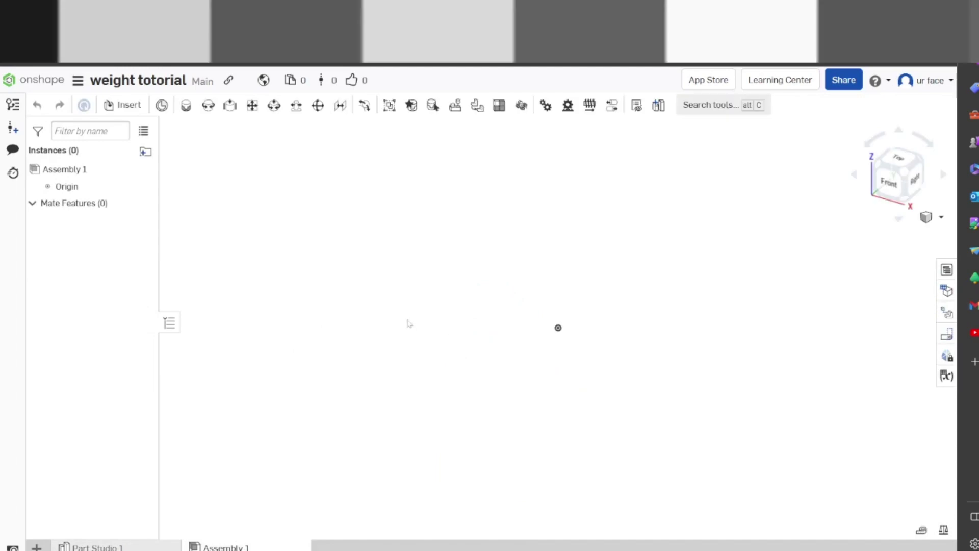
{"action": "left_click", "coordinate": [123, 105]}
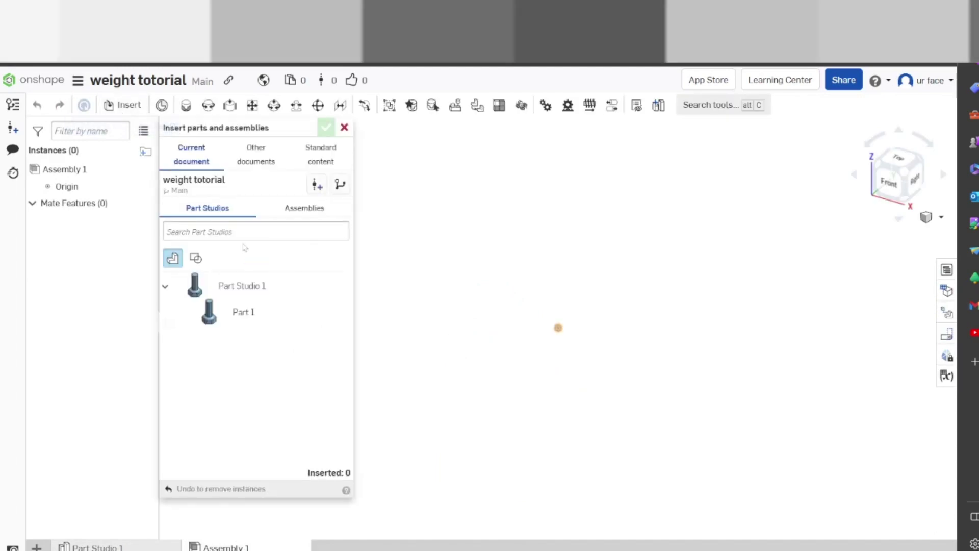
{"action": "left_click", "coordinate": [253, 312]}
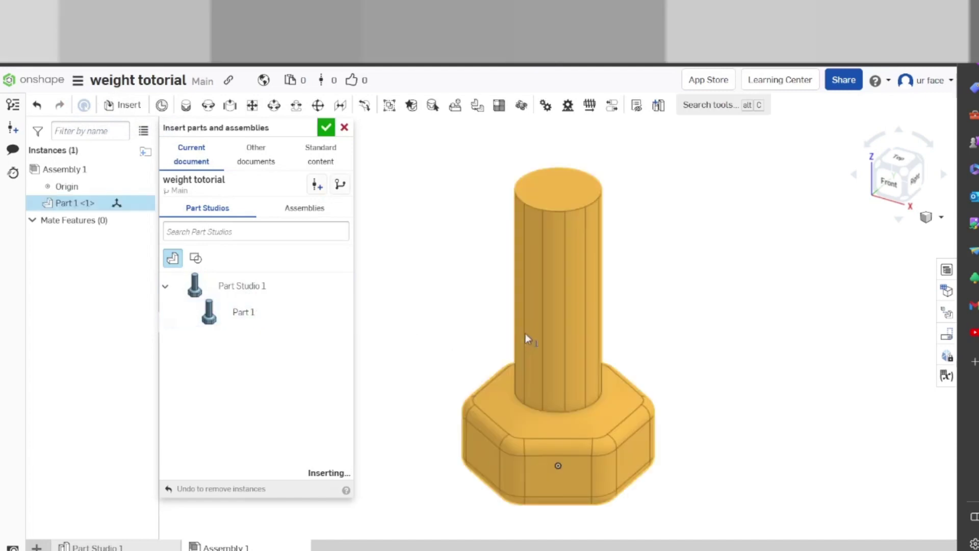
{"action": "left_click", "coordinate": [620, 278]}
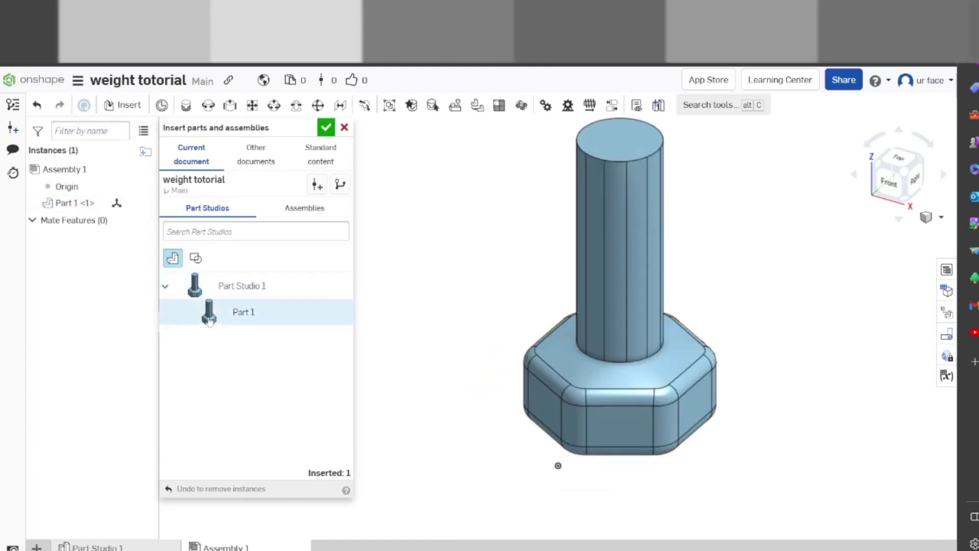
{"action": "left_click", "coordinate": [271, 319]}
{"action": "left_click", "coordinate": [405, 289]}
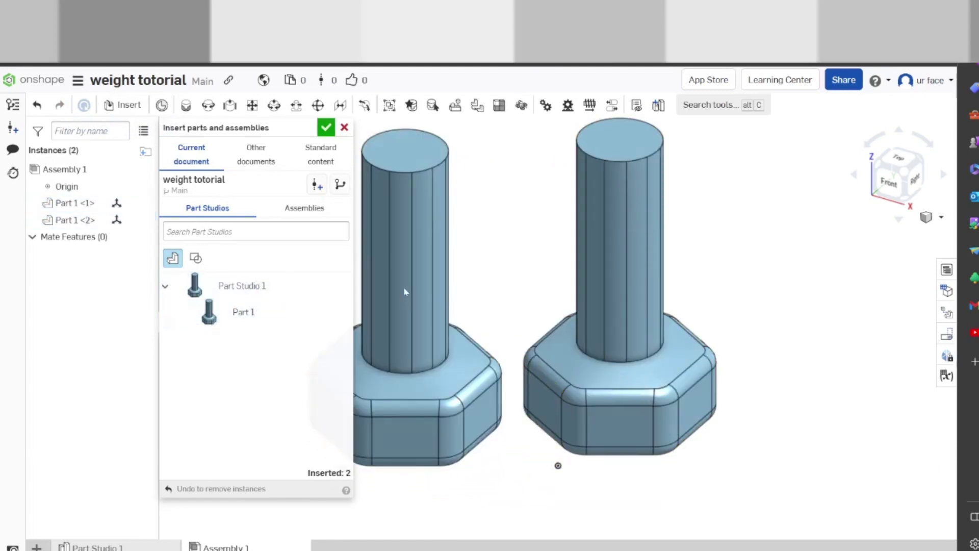
{"action": "left_click", "coordinate": [326, 127]}
Start a Fastened mate with a mate connector at the centre of the cylinder's base on the second instance
{"action": "middle_click_drag", "start_coordinate": [485, 218], "coordinate": [439, 240]}
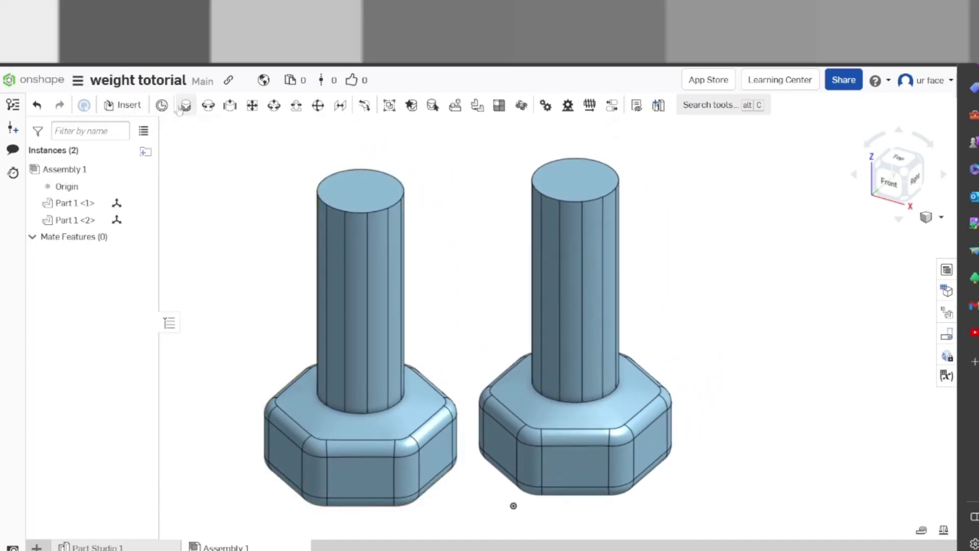
{"action": "left_click", "coordinate": [180, 107]}
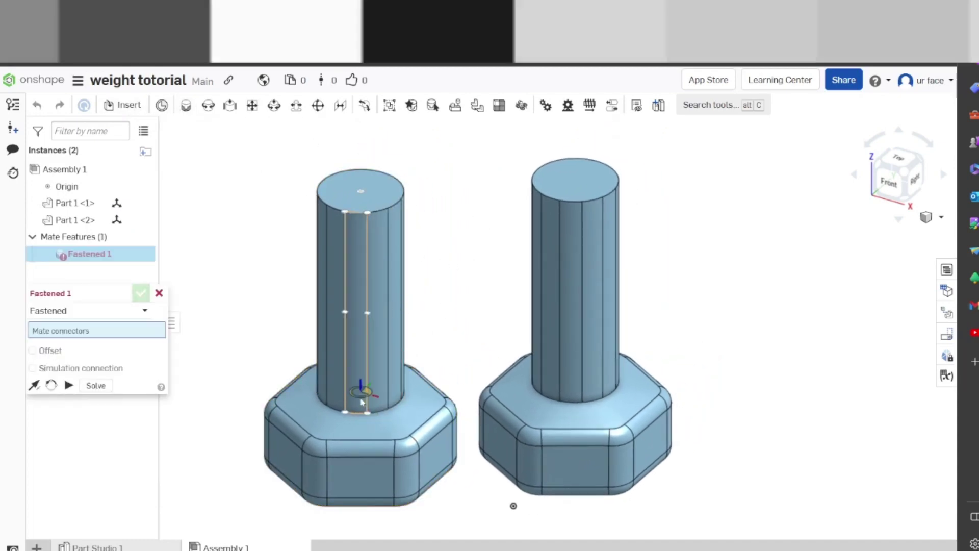
{"action": "left_click", "coordinate": [361, 399]}
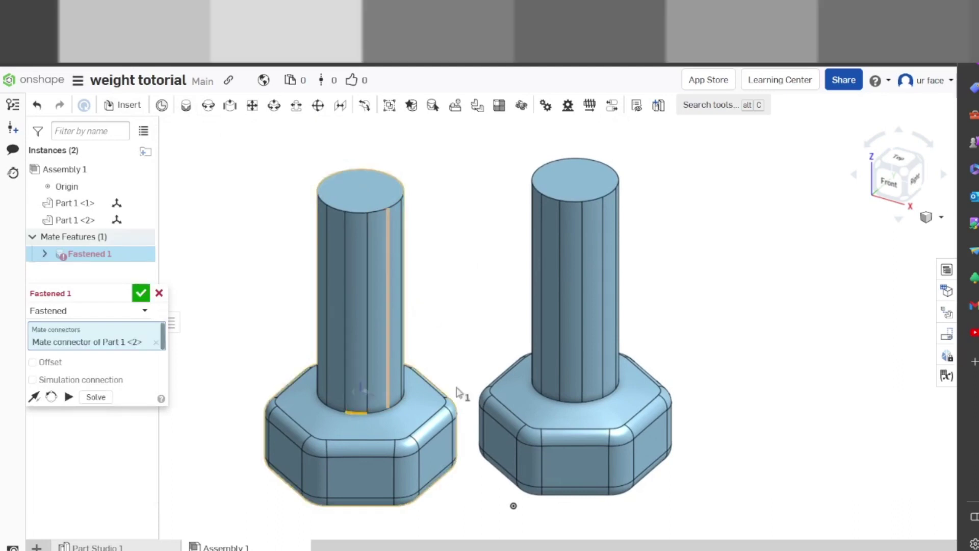